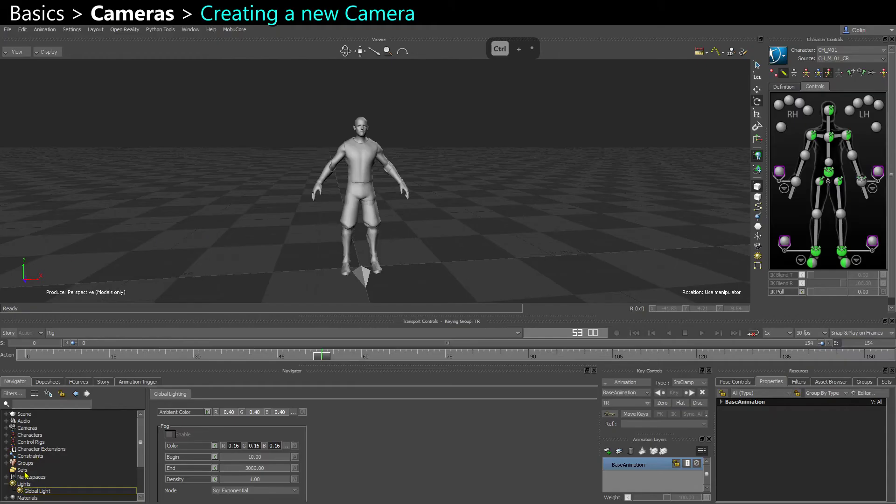
Add a new Camera to the scene beside the character from the Elements templates
left_click(6, 484)
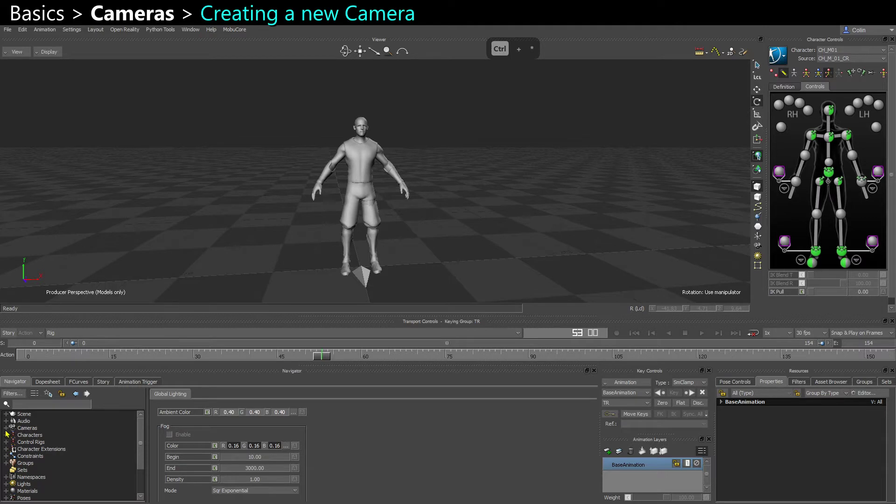
left_click(6, 428)
right_click(27, 428)
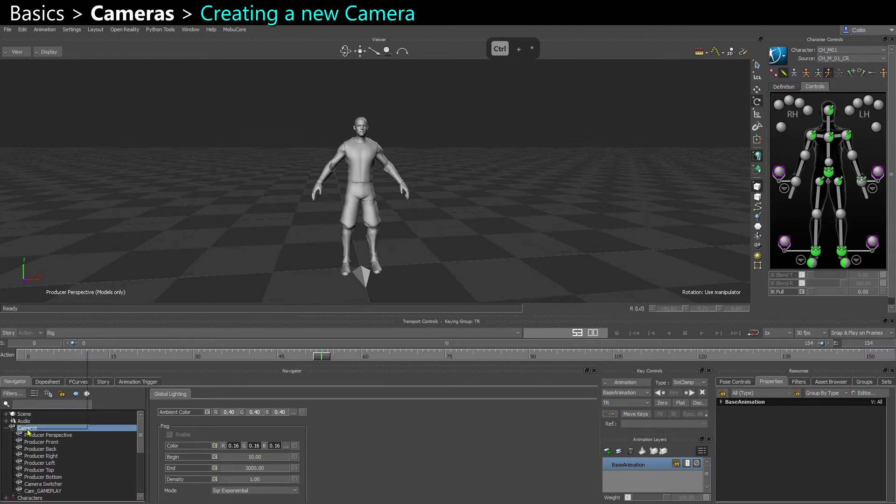
left_click(565, 244)
left_click(825, 383)
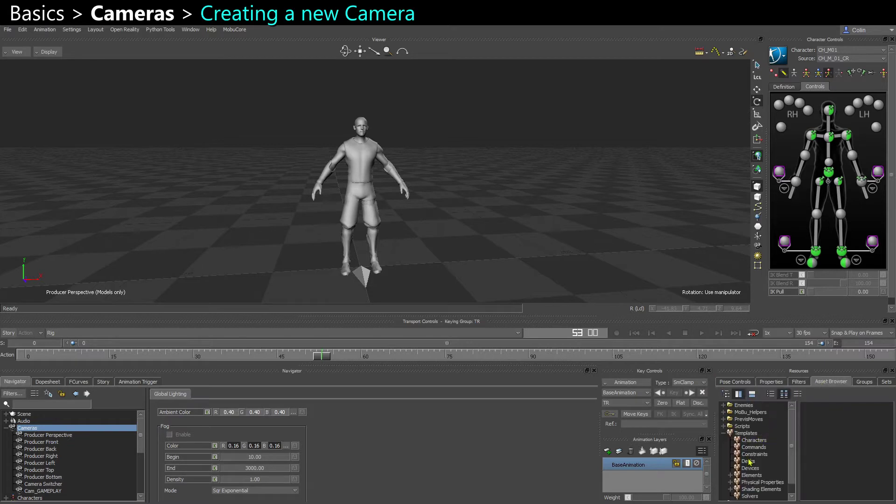
left_click(751, 475)
mouse_move(838, 499)
left_mouse_down()
mouse_move(851, 499)
mouse_move(837, 497)
left_mouse_up()
left_click_drag(822, 441, 639, 319)
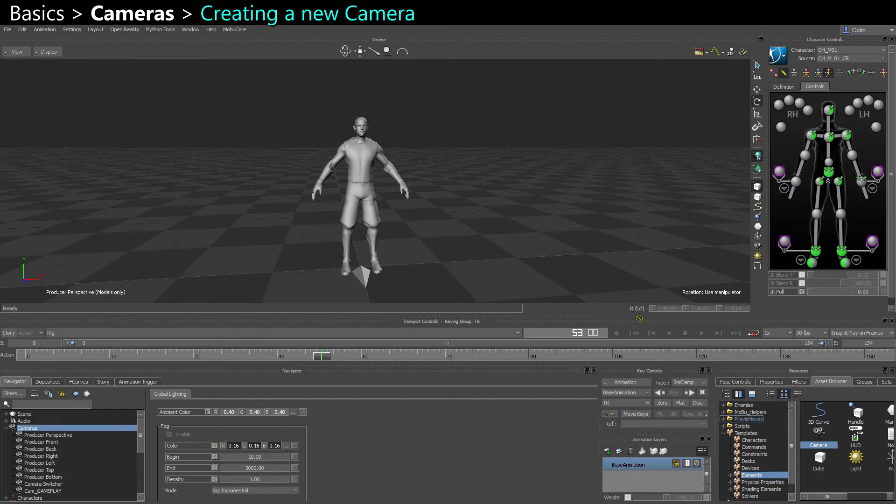
left_click_drag(454, 235, 434, 236)
Show the viewer in X-Ray display and select Root_CTL at the character's feet with the translation manipulator active
key("ctrl+a")
middle_click_drag(434, 239, 462, 250)
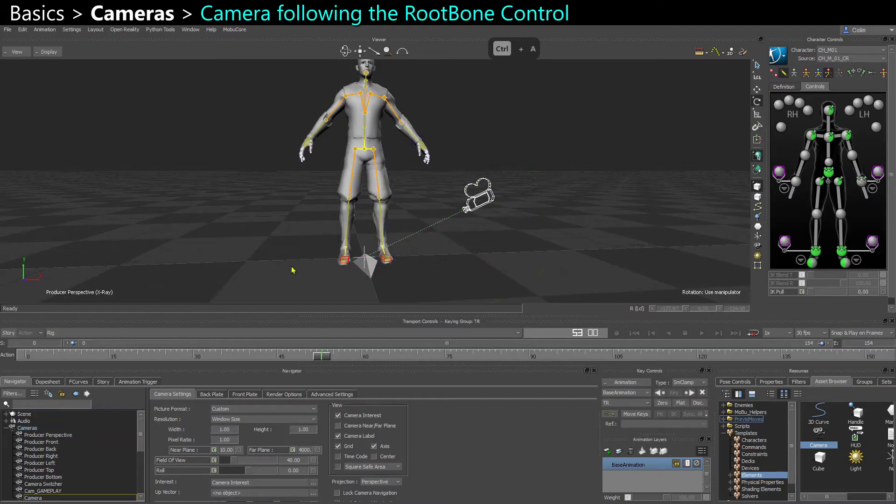
key("ctrl+a")
left_click(370, 280)
key("w")
left_click_drag(370, 280, 503, 289, "alt")
scroll(453, 273, "down", 2)
key("ctrl+z")
middle_click_drag(494, 270, 464, 232)
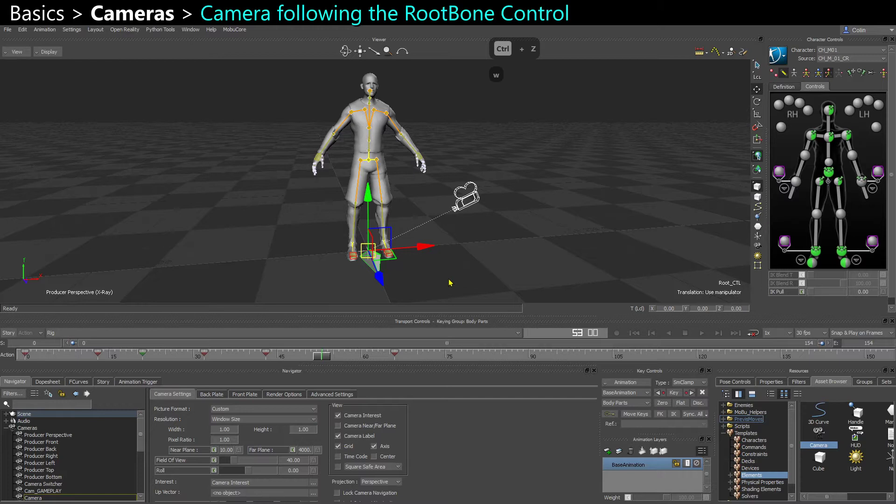
Select Camera Interest in the schematic and move it beside the character's knees, at about X -46, Y 43, Z -1
left_click(471, 193)
key("f")
key("ctrl+w")
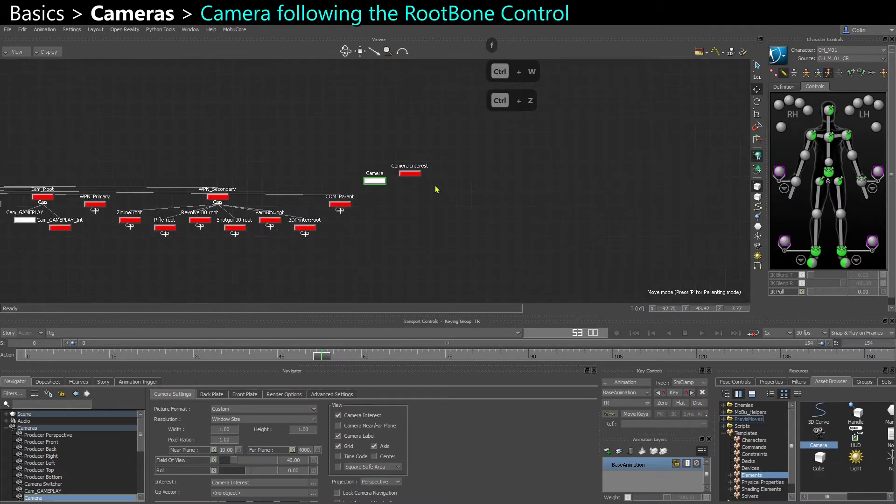
scroll(386, 195, "up", 2)
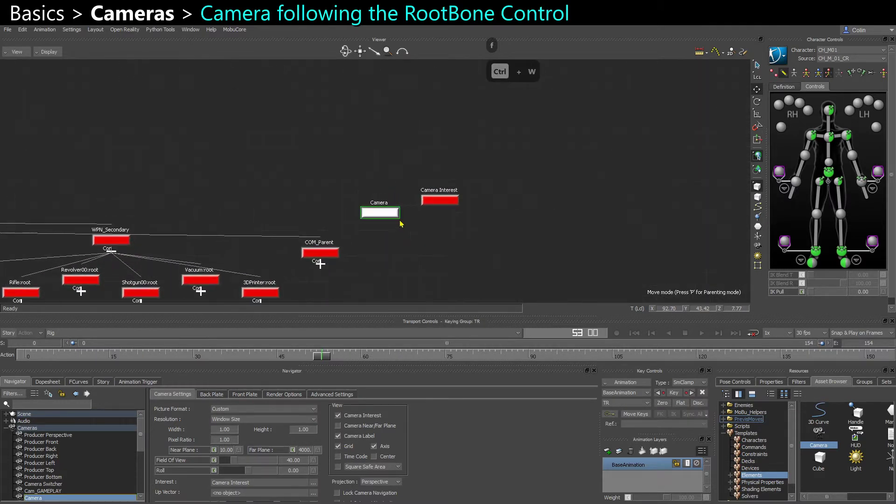
left_click(452, 199)
key("ctrl+w")
left_click_drag(380, 240, 299, 198, "ctrl+shift")
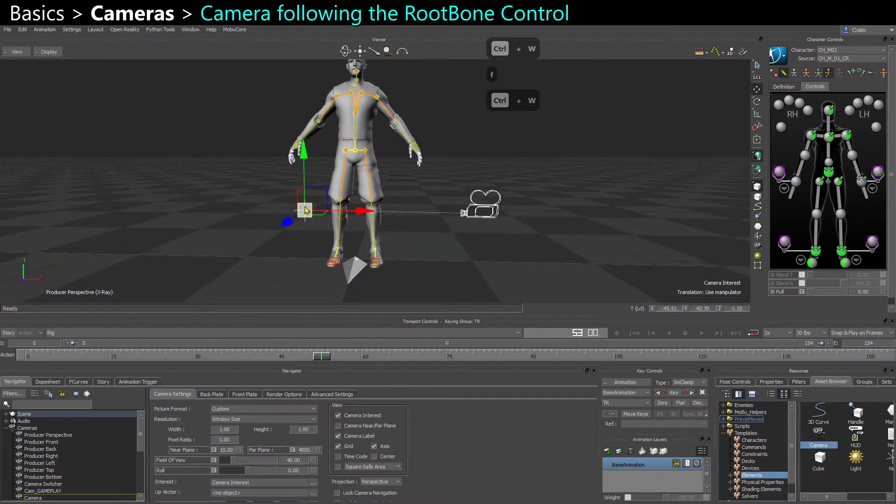
Add a Null element to the schematic next to the Camera and Camera Interest nodes
key("ctrl+w")
right_click(429, 238)
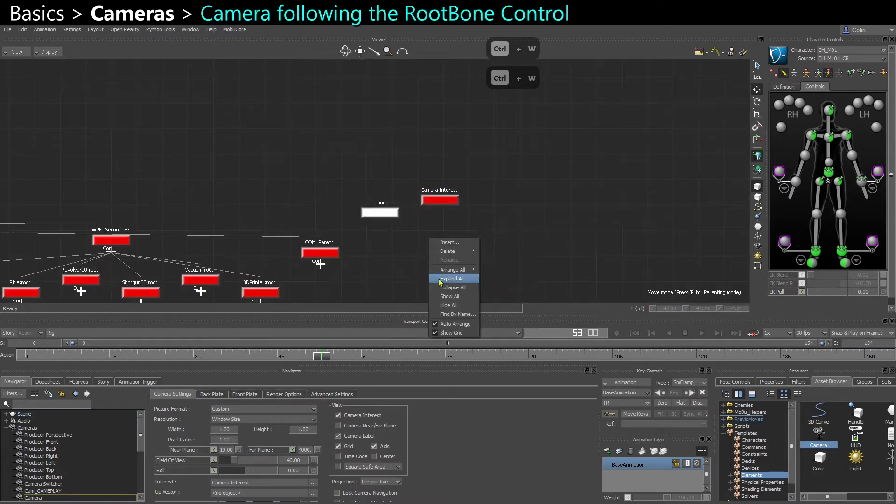
left_click(445, 243)
left_click_drag(825, 496, 851, 497)
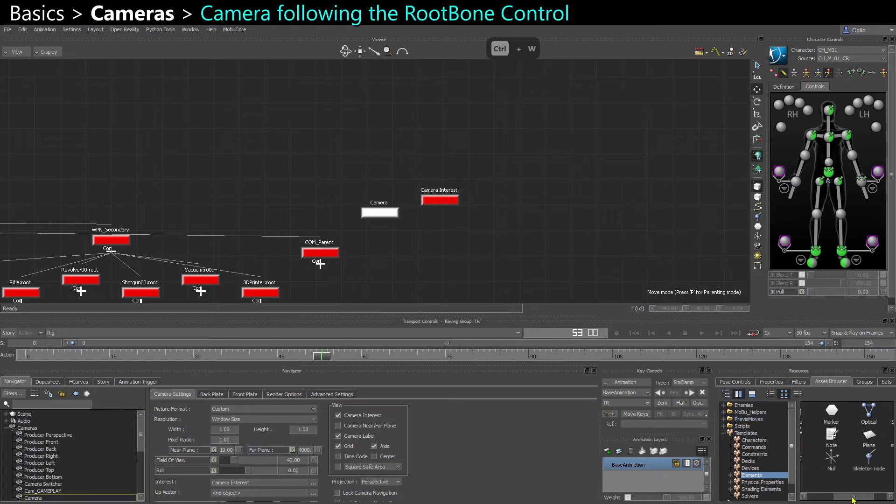
left_click_drag(831, 459, 424, 184)
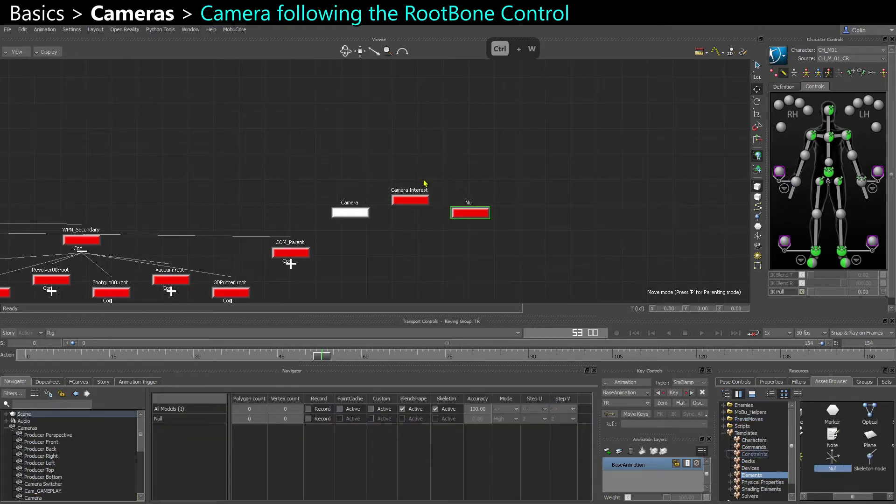
Rename the new null as Cam_Parent
right_click(469, 214)
left_click(497, 278)
type("Ca")
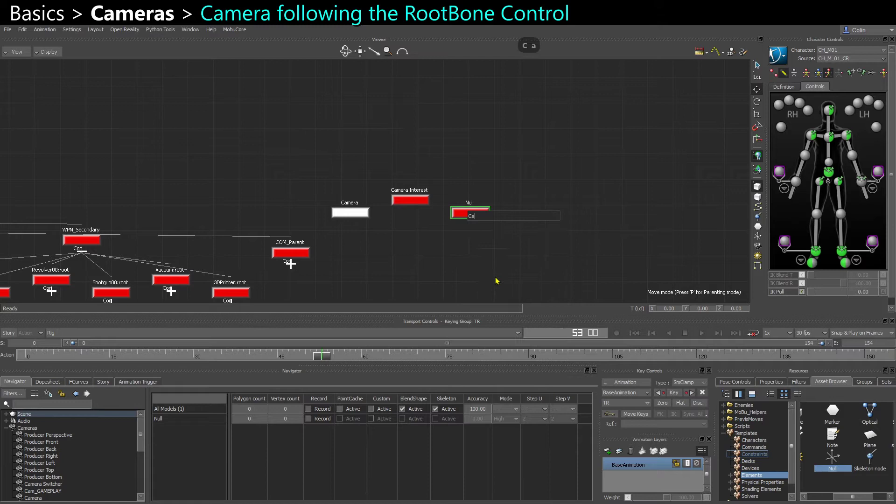
type("m_Parent")
key("Return")
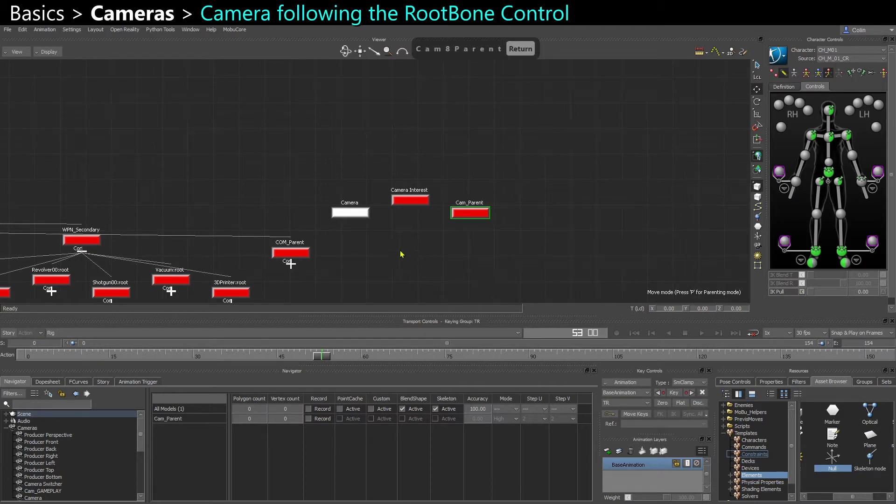
Parent the Camera and Camera Interest nodes together under the Cam_Parent null
left_click_drag(325, 236, 411, 186)
key("x")
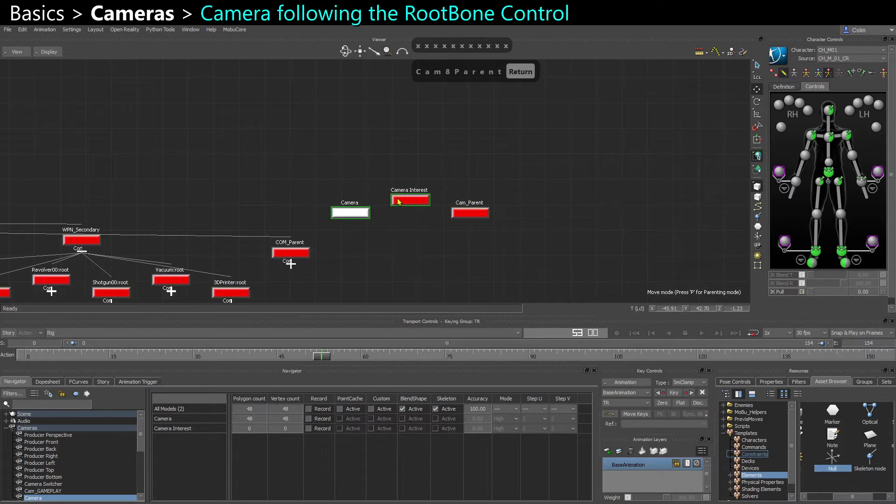
key("x")
left_click_drag(403, 267, 467, 216)
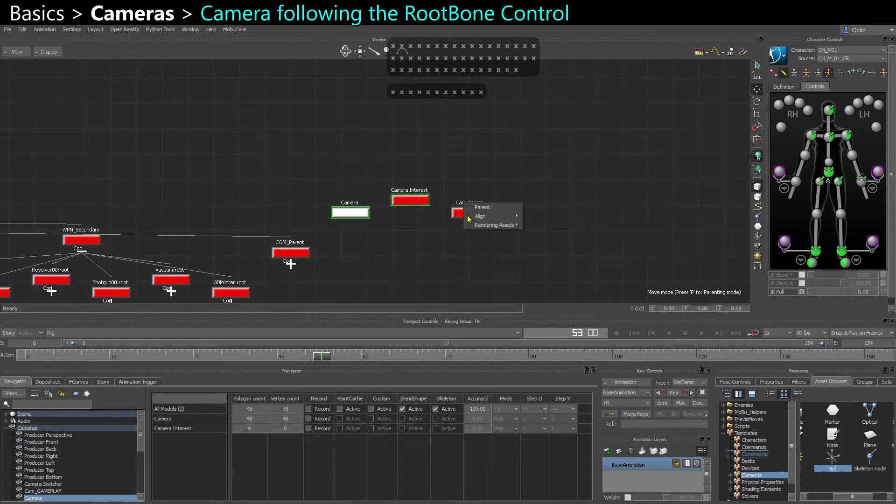
left_click(496, 214)
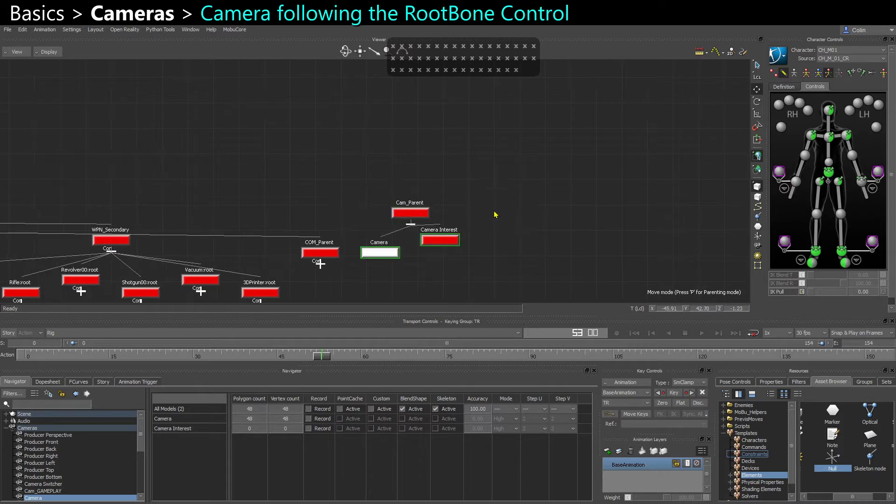
left_click(493, 246)
scroll(412, 244, "up", 2)
left_click_drag(359, 283, 472, 240)
scroll(461, 256, "down", 2)
left_click(387, 227)
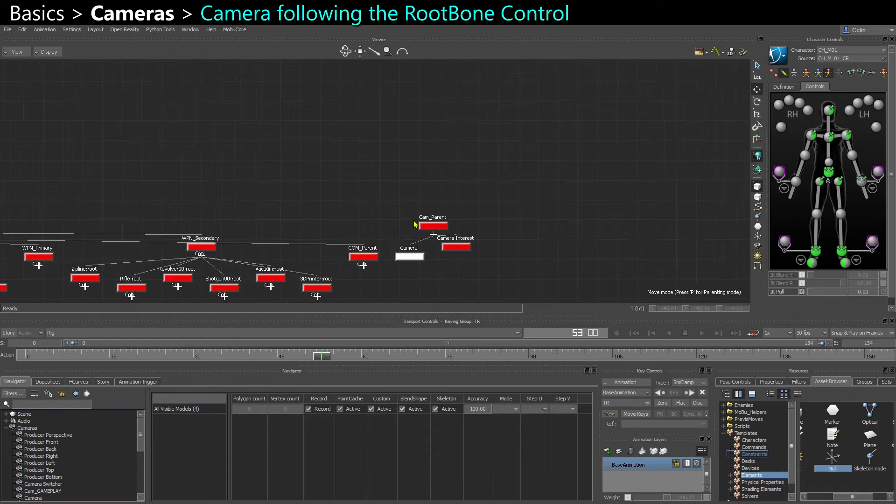
Look through the new Camera in the viewer and reposition it to frame the whole character from behind
key("ctrl+w")
left_click_drag(426, 238, 394, 257, "alt")
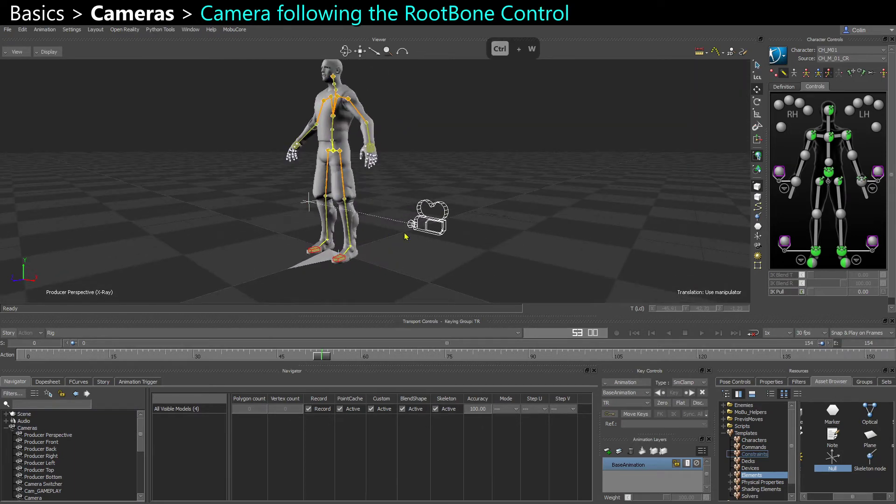
right_click_drag(411, 269, 471, 265, "alt")
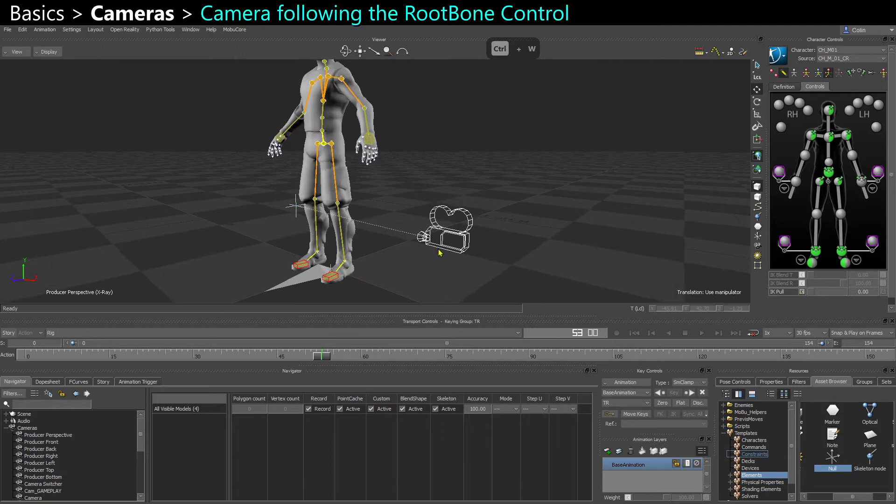
key("ctrl+e")
key("ctrl+e")
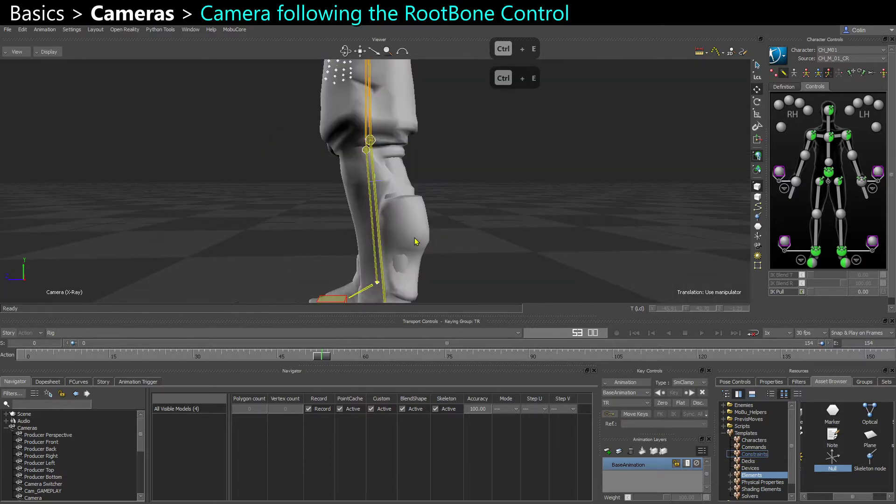
right_click_drag(445, 237, 327, 199, "alt")
left_click_drag(327, 200, 290, 244, "alt")
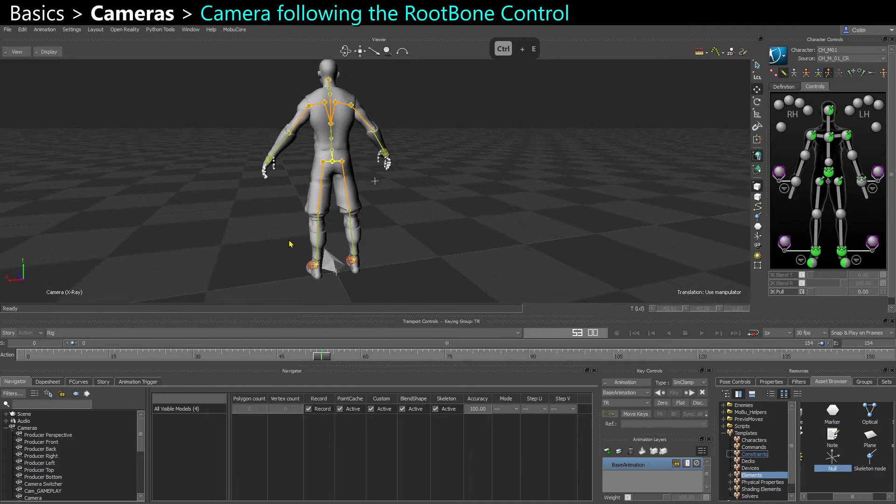
Split the viewer into two panes, show the Producer Perspective pane in X-Ray, and reframe the Camera view around the character's back
key("ctrl+2")
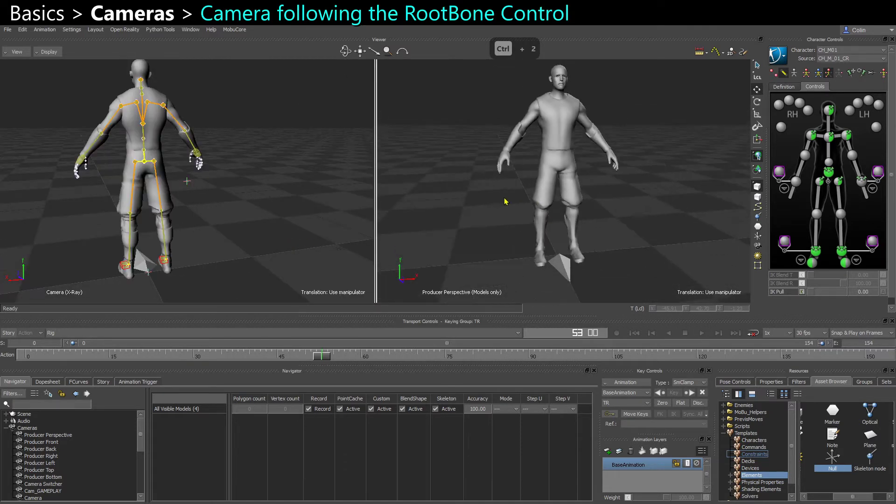
left_click_drag(504, 260, 485, 228, "ctrl+shift")
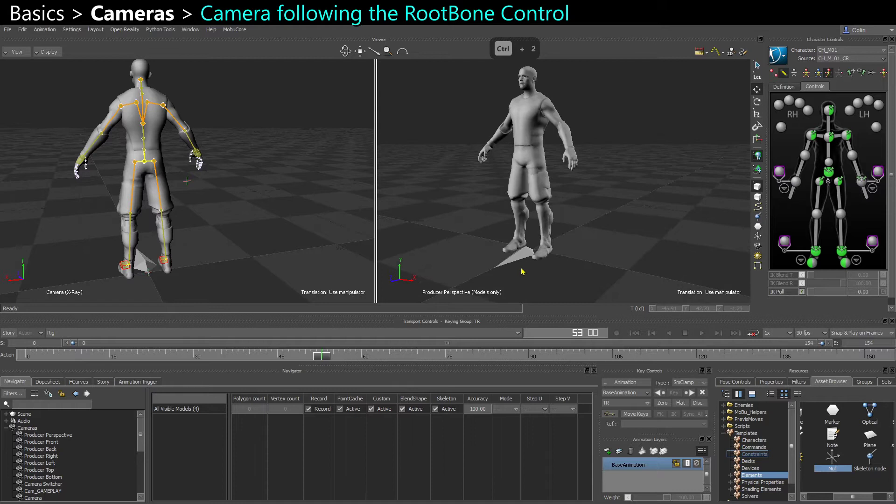
key("ctrl+a")
left_click_drag(583, 220, 564, 215, "ctrl+shift")
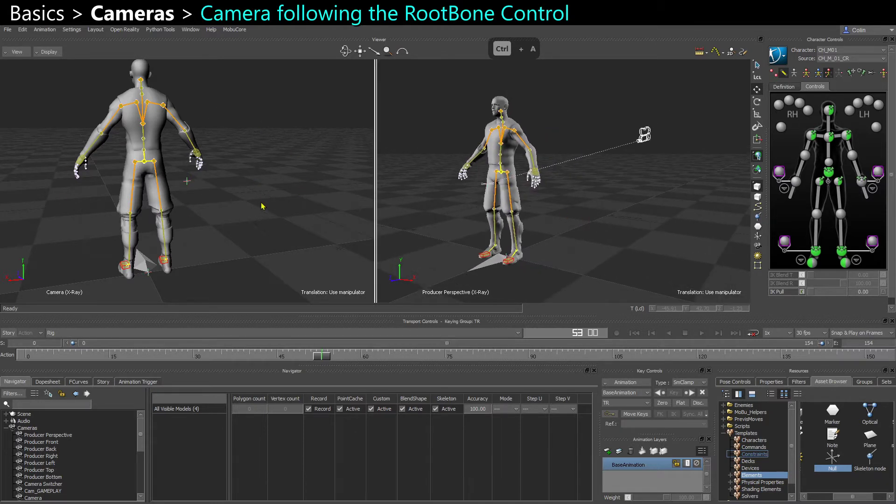
left_click_drag(261, 205, 240, 270, "ctrl+shift")
Select Cam_Parent and move it backward behind the character along Z to about -60
left_click(480, 275)
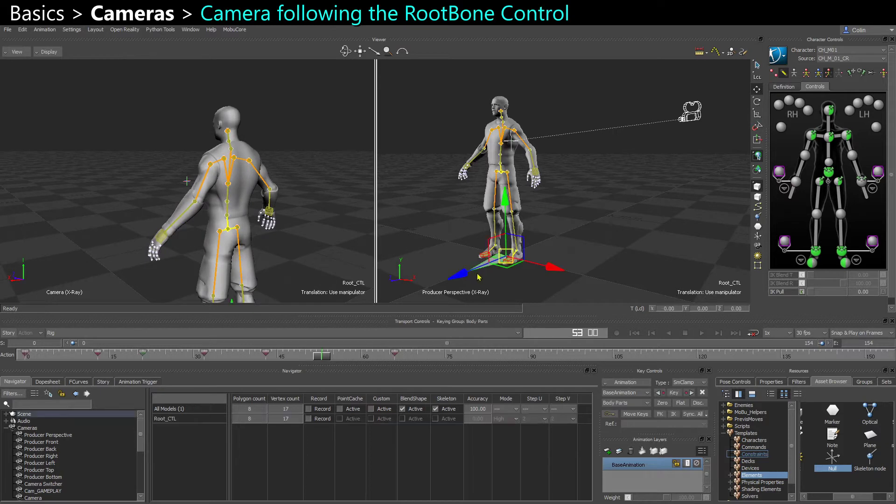
left_click(432, 226)
left_click(506, 256)
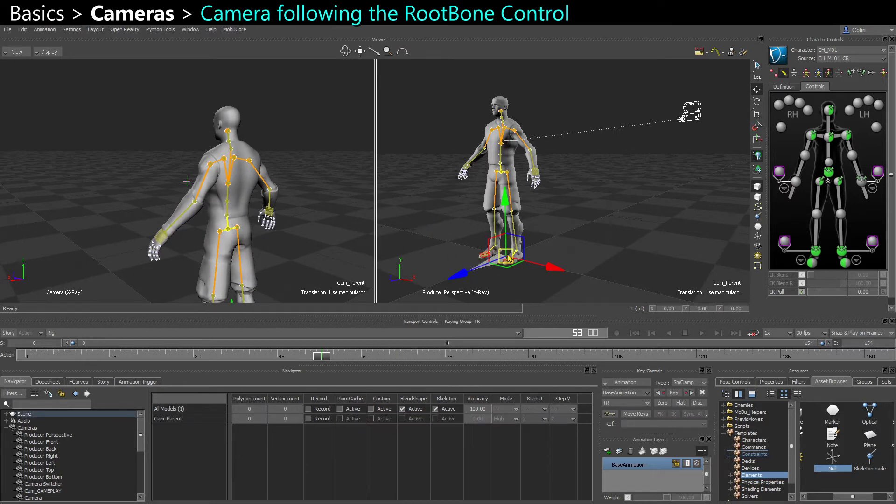
left_click_drag(457, 279, 544, 228)
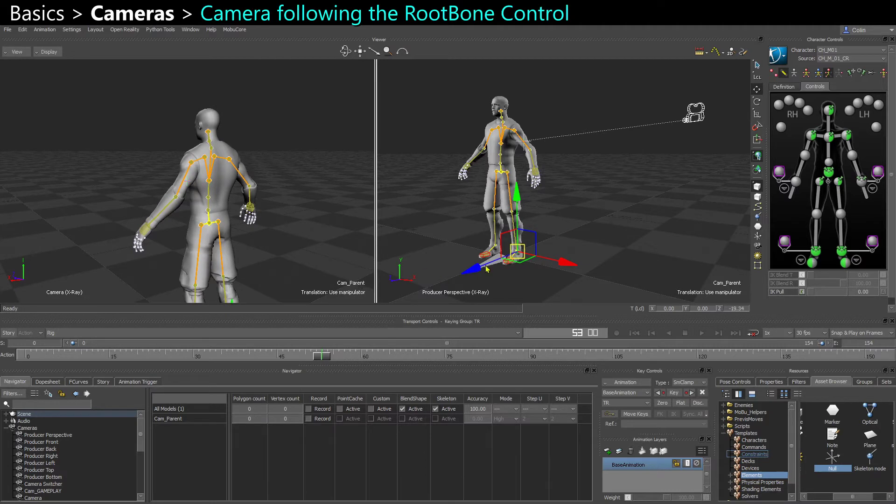
left_click_drag(479, 270, 530, 249)
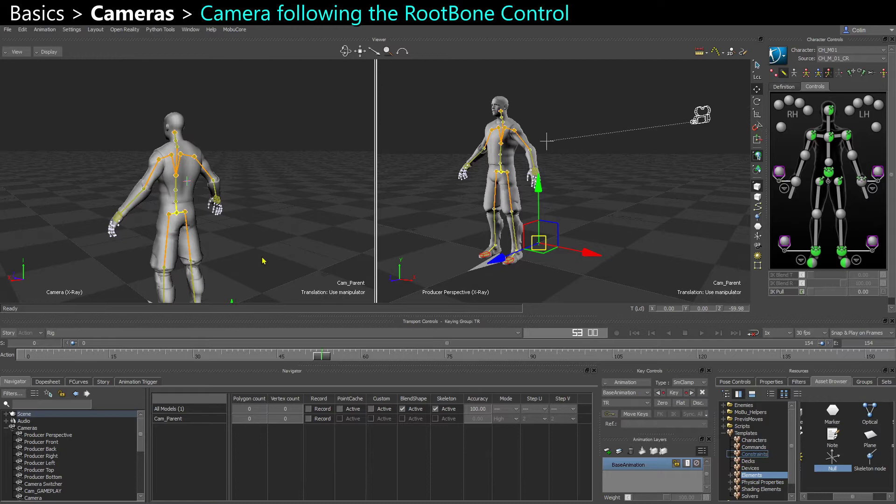
Show the schematic in the Camera pane and bring the Cam_Parent hierarchy into view
key("ctrl+w")
scroll(259, 243, "down", 5)
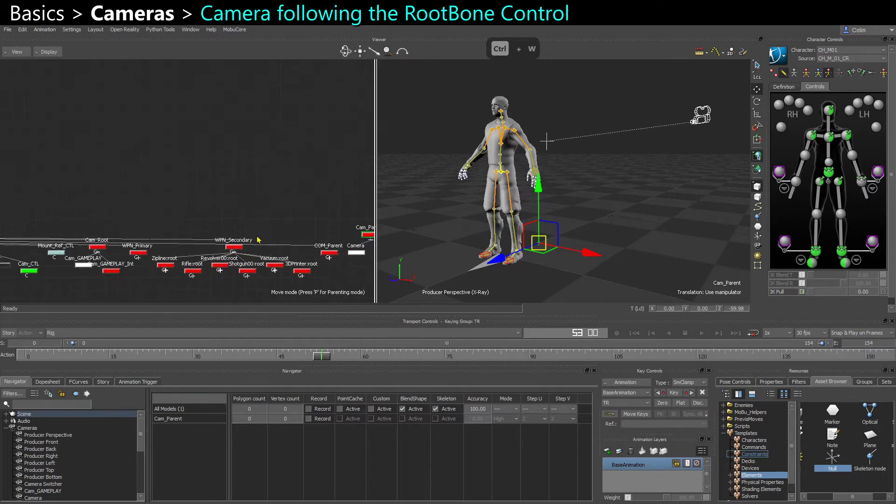
scroll(230, 233, "up", 6)
middle_click_drag(309, 259, 235, 234)
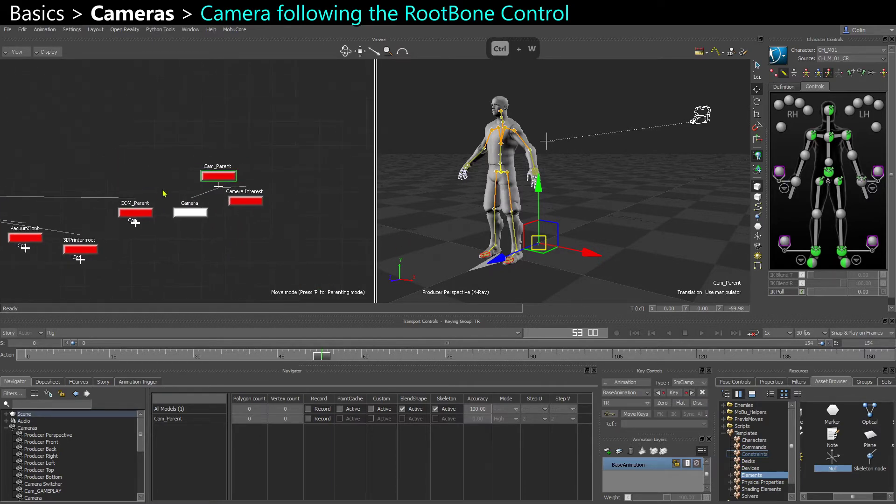
Insert a Parent/Child constraint in the scene and expand the Constraints branch to reveal it
left_click(9, 428)
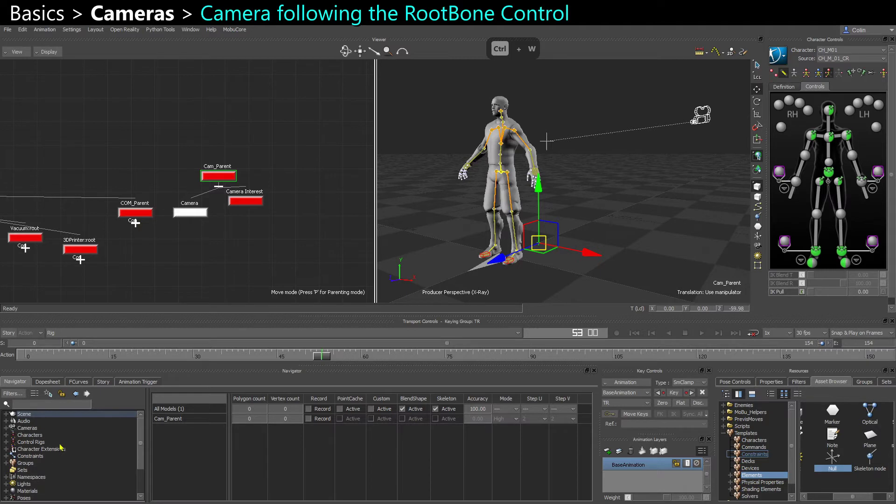
left_click(21, 456)
right_click(22, 457)
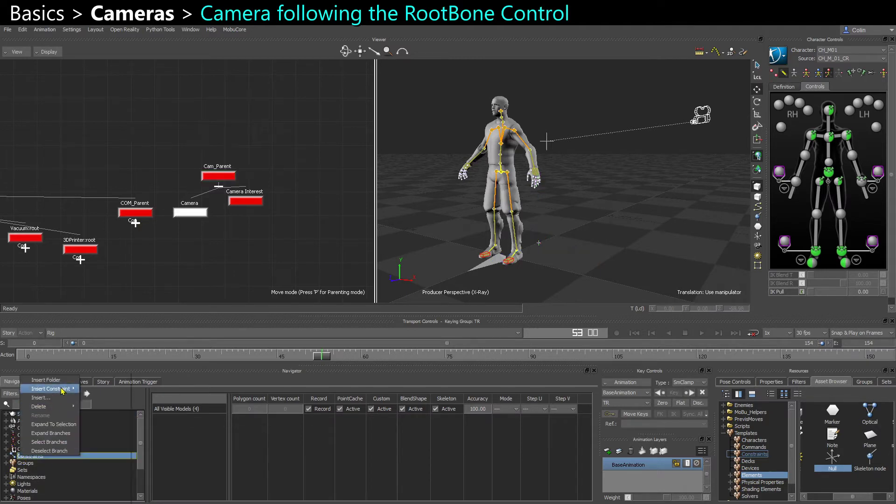
mouse_move(65, 389)
left_click(104, 428)
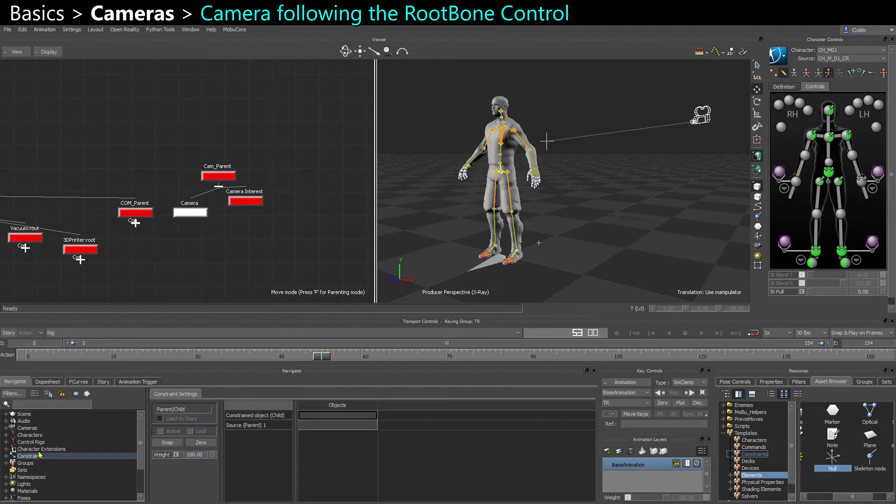
left_click(6, 457)
scroll(63, 465, "down", 2)
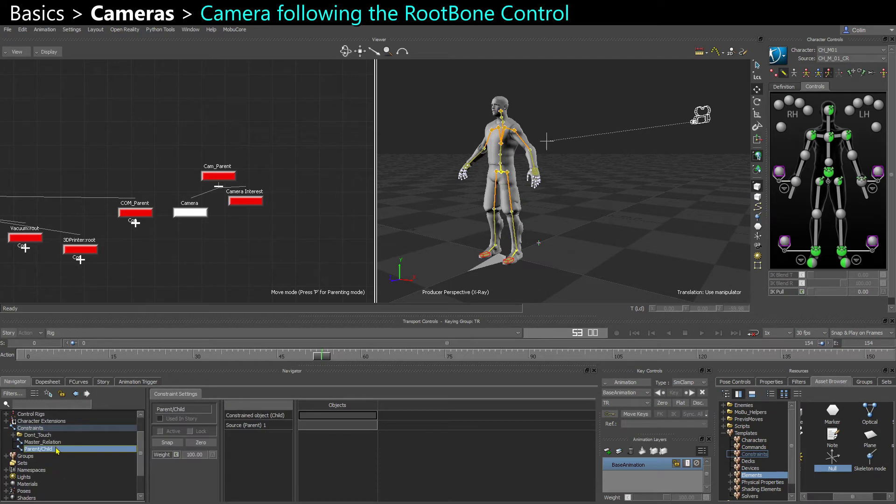
Rename the new Parent/Child constraint as Parent_Camera
right_click(57, 451)
left_click(87, 408)
type("Parent&Camera")
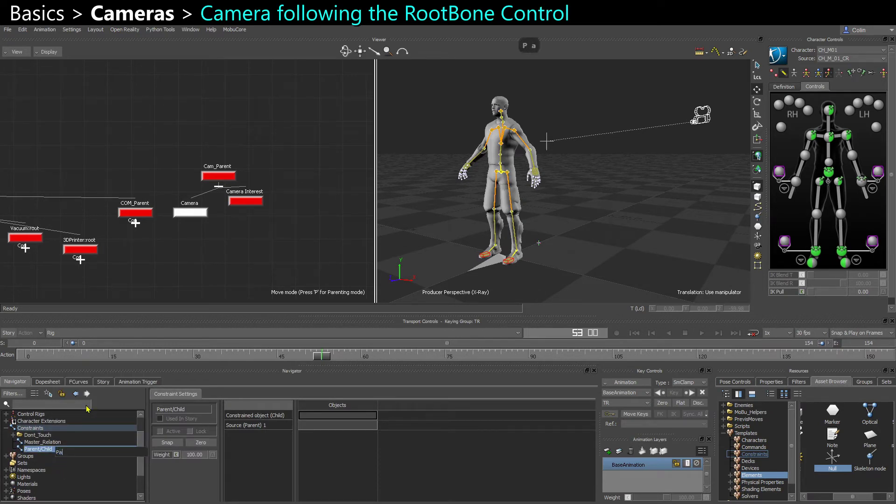
key("Return")
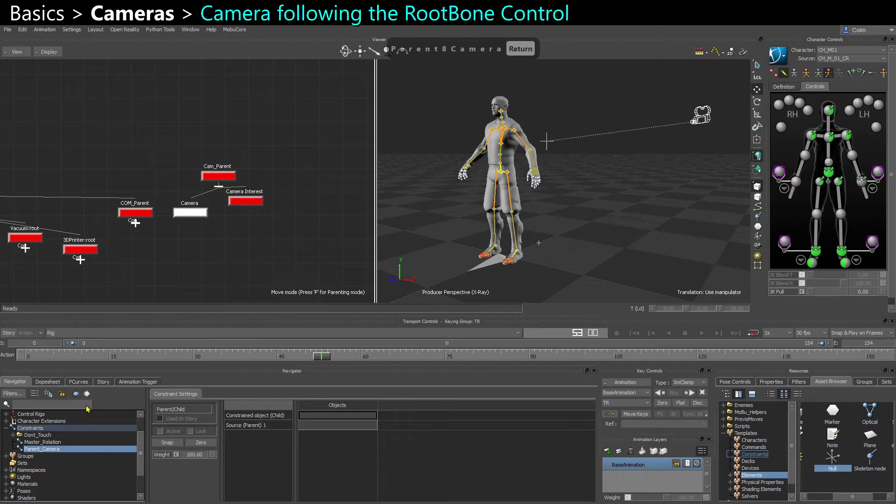
Assign Cam_Parent as the constrained child and Root_CTL as the parent source of the Parent_Camera constraint
left_click(218, 178)
key("x")
left_click_drag(263, 99, 354, 414)
left_click(458, 280)
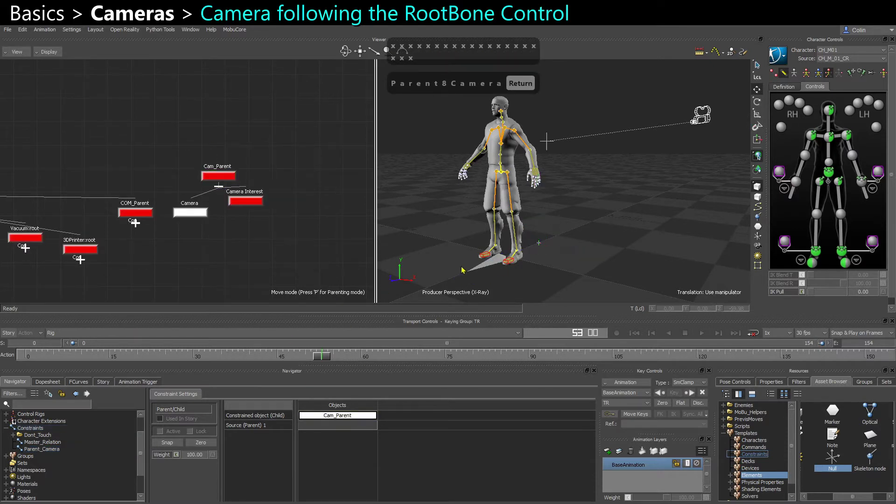
key("x")
left_click_drag(285, 170, 346, 425)
Undo a trial move of Root_CTL along Z and activate the Parent_Camera constraint with Zero
mouse_move(458, 274)
left_mouse_down()
mouse_move(460, 265)
mouse_move(443, 266)
left_mouse_up()
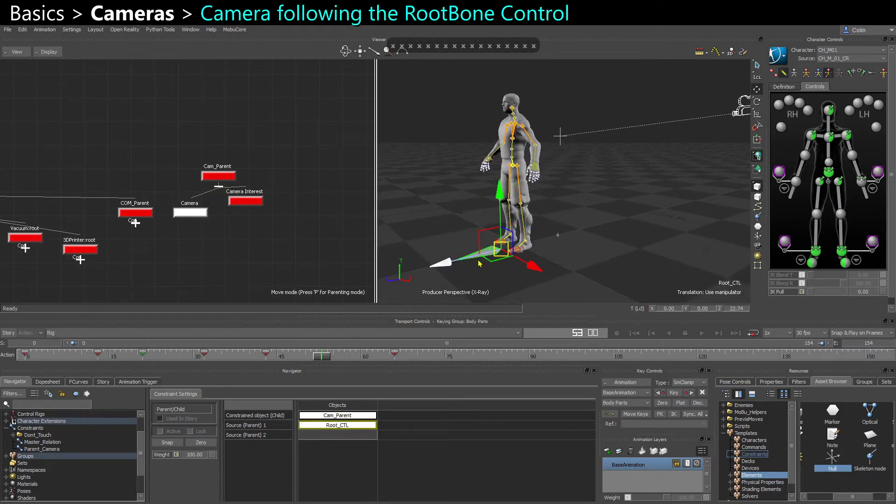
key("ctrl+z")
left_click(201, 443)
Select the Cam_Parent null at the character's feet and set its Null Settings Look to None
left_click_drag(501, 279, 515, 283, "alt")
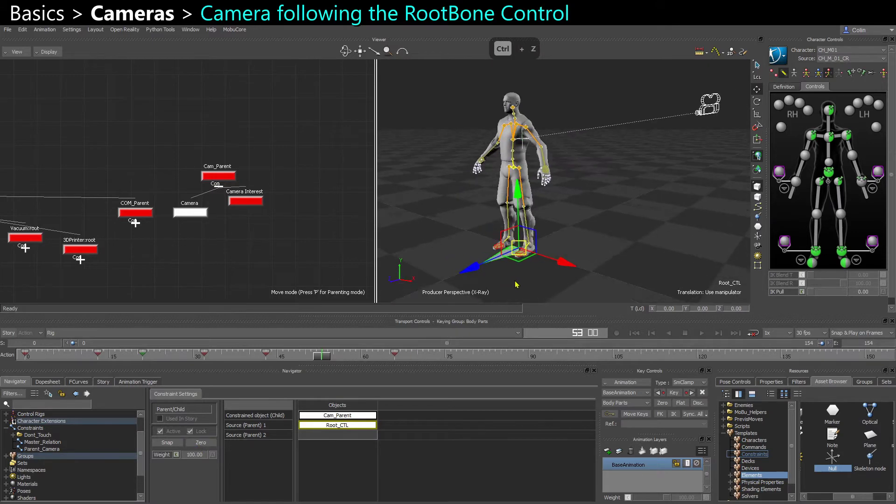
right_click_drag(516, 284, 559, 274, "alt")
middle_click_drag(560, 274, 569, 181, "alt")
right_click_drag(531, 206, 553, 228, "alt")
left_click(554, 256)
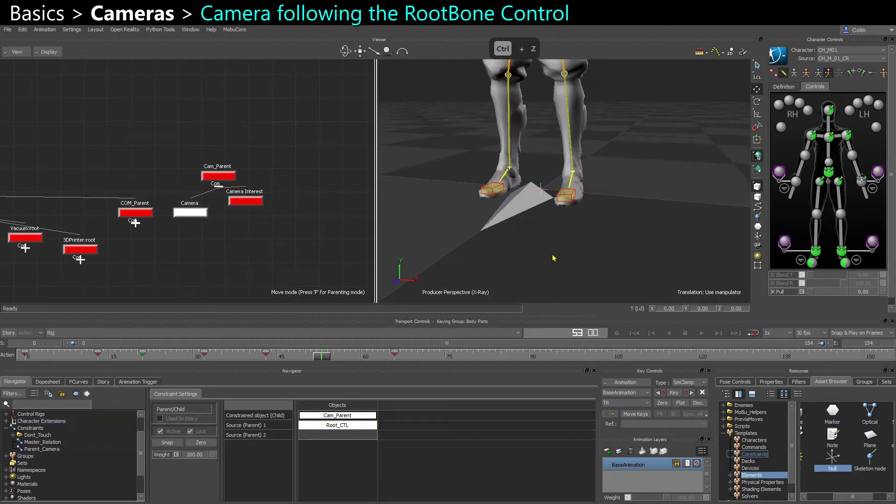
left_click_drag(553, 257, 532, 254, "alt")
right_click_drag(506, 196, 527, 185, "alt")
left_click(533, 193)
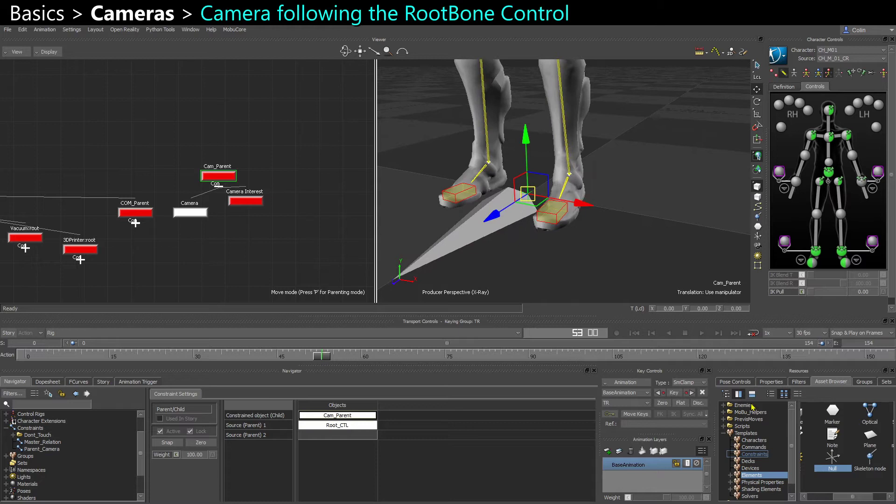
left_click(767, 382)
left_click(725, 472)
scroll(771, 467, "down", 1)
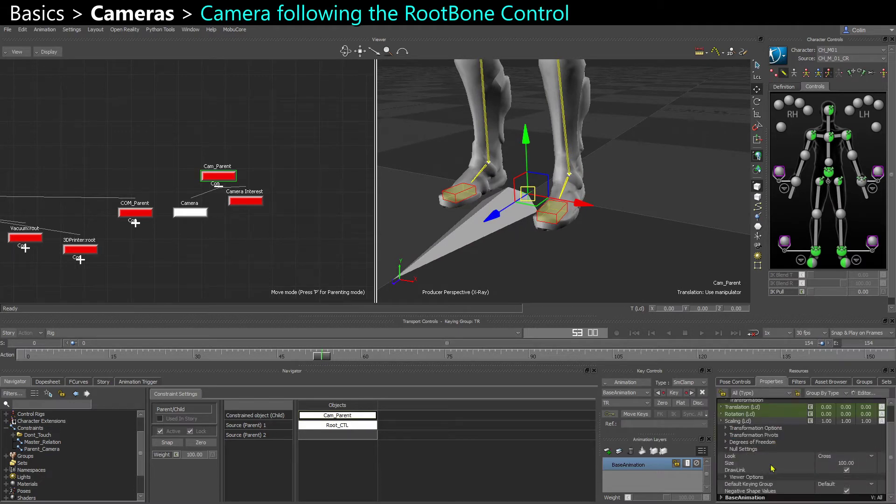
left_click(835, 457)
left_click(830, 464)
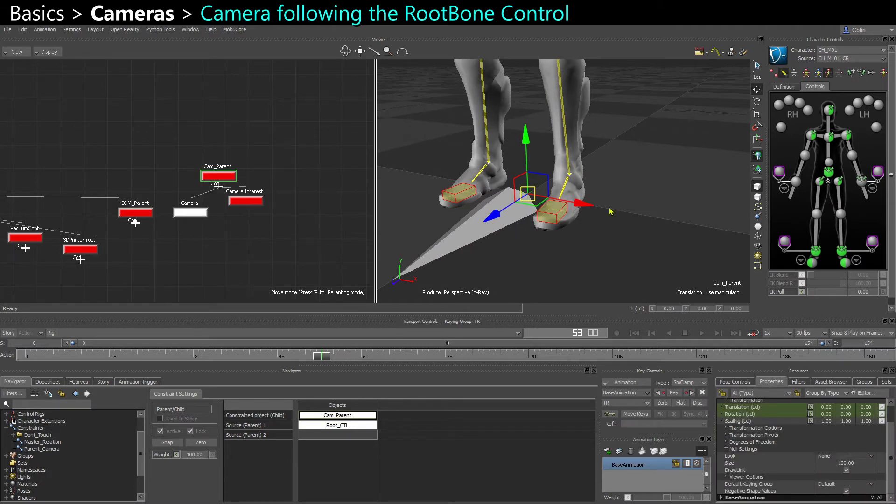
Try moving and rotating Root_CTL to test how the camera follows, and undo the changes
left_click(659, 241)
scroll(658, 220, "down", 5)
left_click_drag(593, 234, 577, 303, "ctrl+shift")
left_click(507, 283)
key("ctrl+z")
key("ctrl+z")
key("e")
key("ctrl+z")
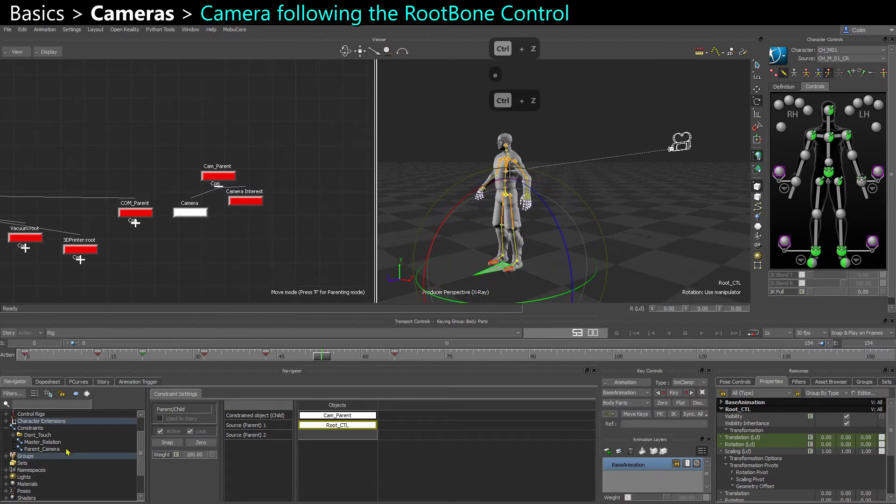
Expand the Parent_Camera constraint's Constraint Axes and turn off Affect Rotation X, Y and Z
left_click(26, 449)
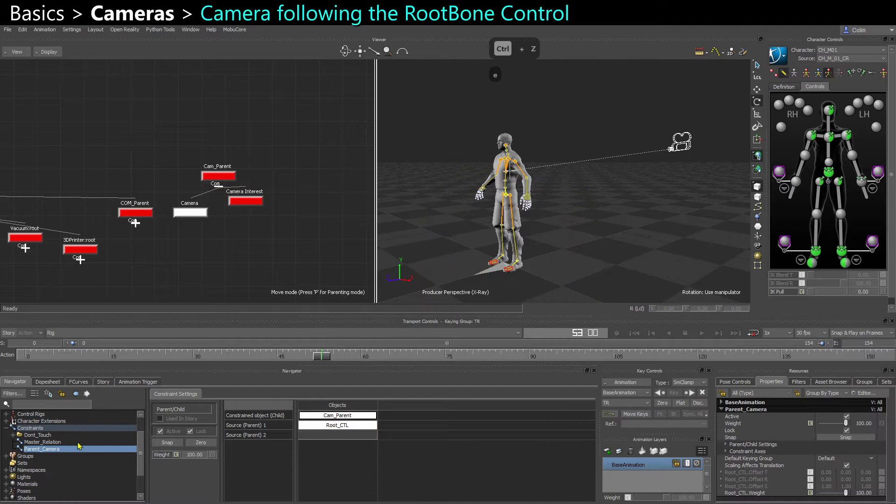
left_click(734, 452)
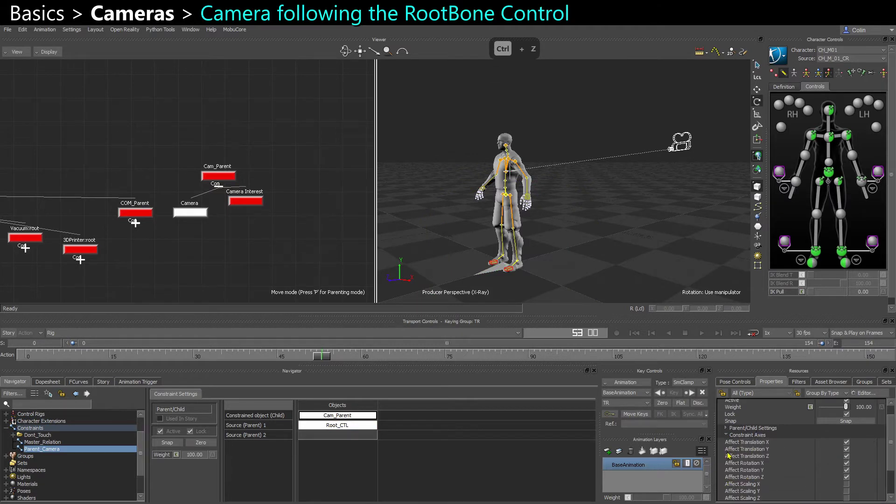
left_click(845, 463)
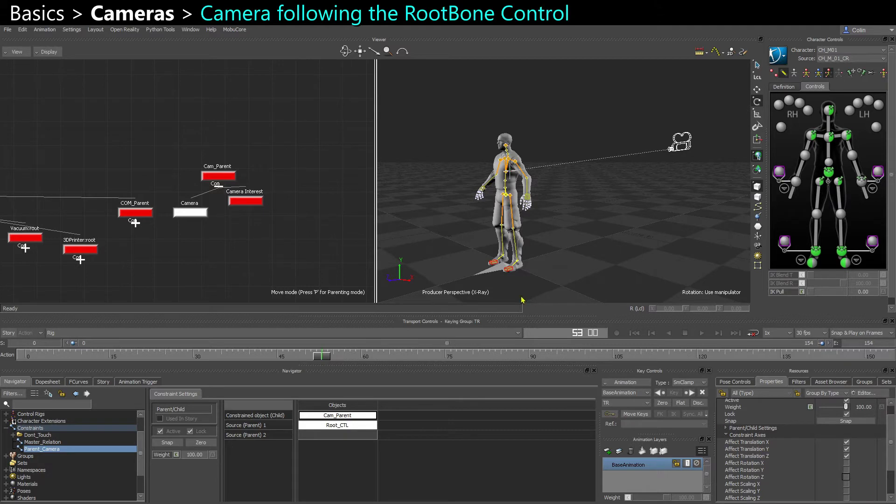
Try raising Root_CTL along Y to test the camera's vertical follow, and undo the move
left_click(493, 272)
key("w")
left_click_drag(508, 224, 507, 195)
key("ctrl+z")
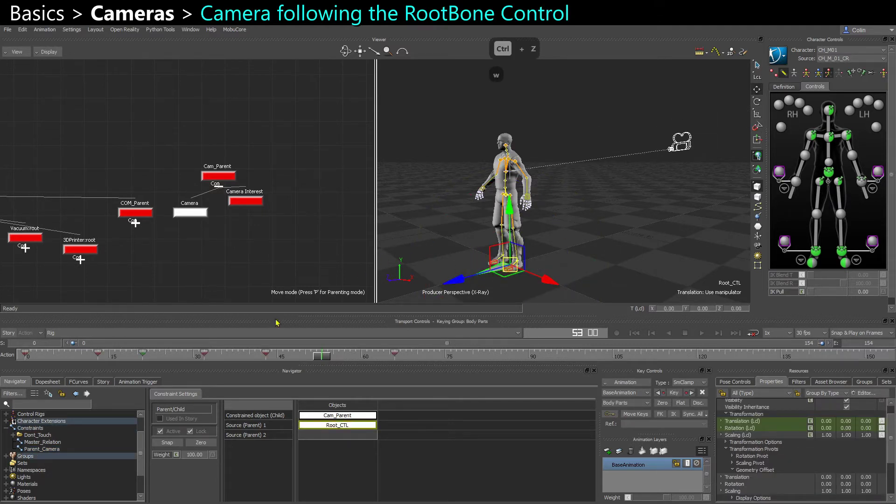
Lock the displayed properties on the Parent_Camera constraint and turn off Affect Translation Y
left_click(41, 449)
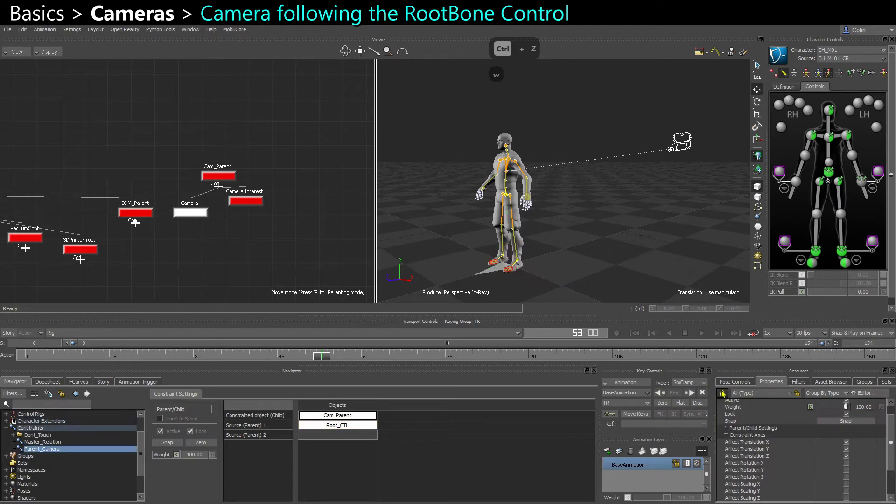
left_click(766, 449)
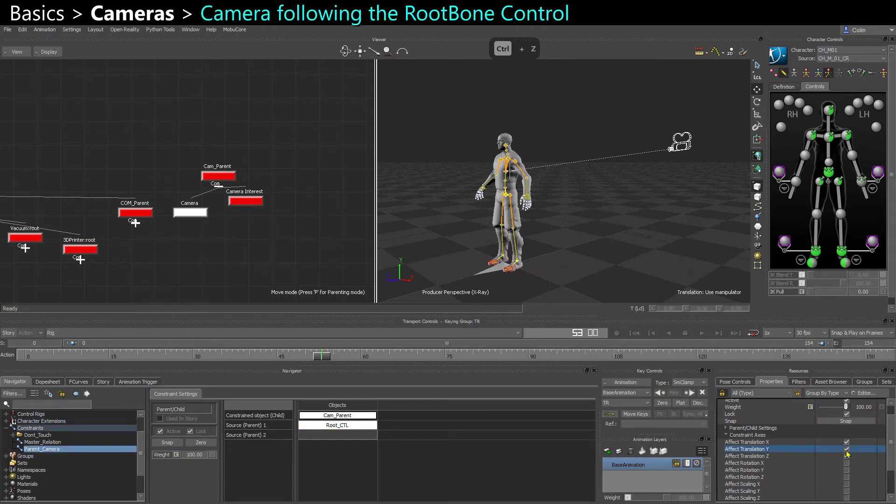
left_click(846, 450)
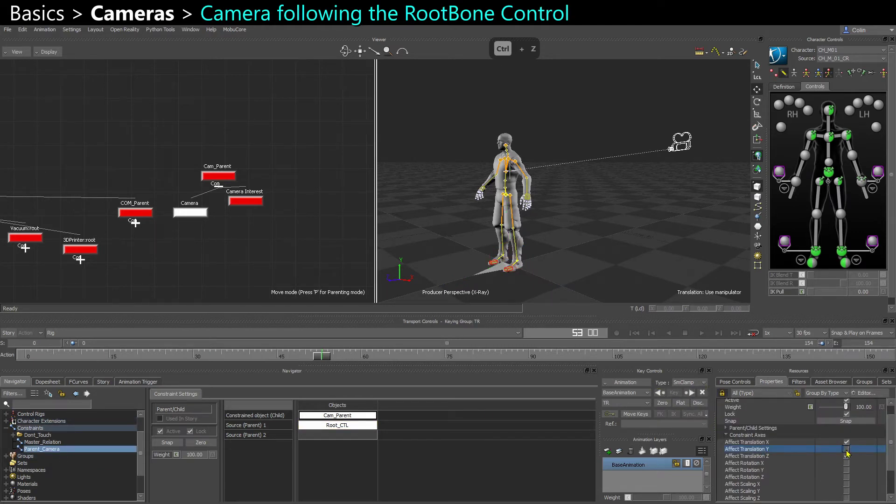
Try moving Root_CTL vertically and across the floor to test the remaining constraint axes, undoing each move
left_click(501, 268)
key("ctrl+z")
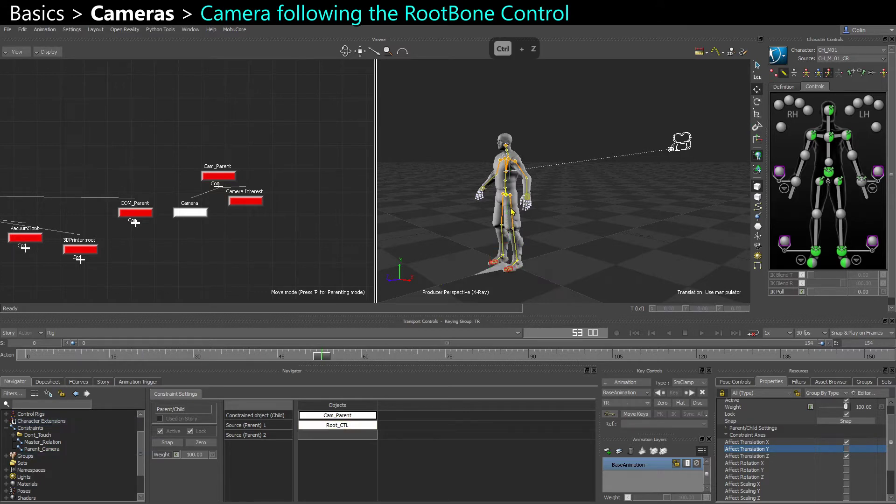
key("ctrl+z")
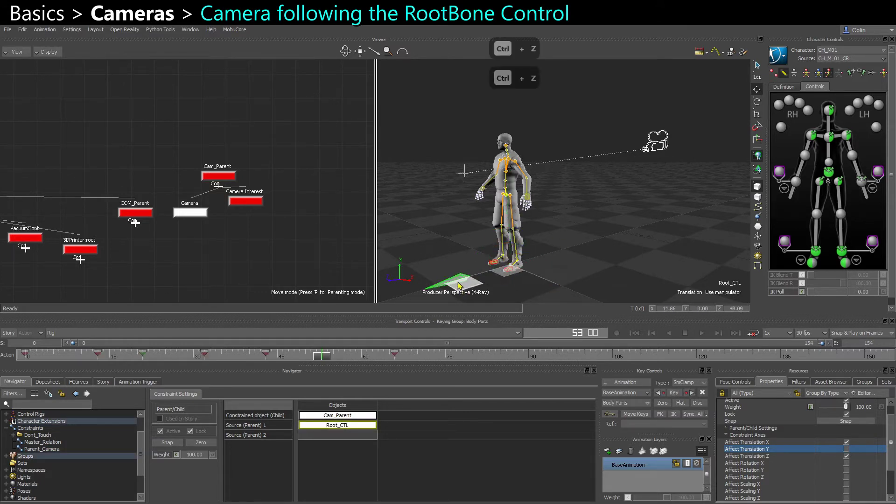
mouse_move(505, 290)
left_mouse_down()
mouse_move(516, 280)
mouse_move(532, 305)
mouse_move(486, 308)
mouse_move(483, 291)
mouse_move(493, 294)
left_mouse_up()
key("ctrl+z")
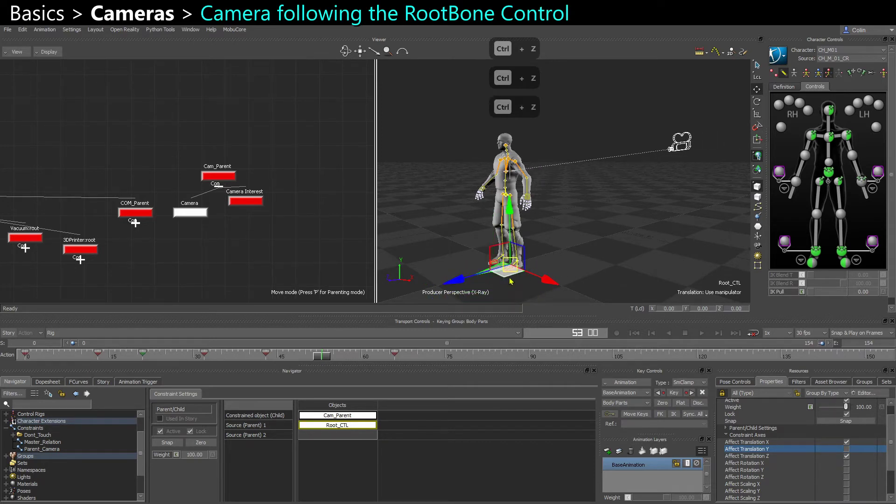
left_click_drag(530, 263, 536, 244, "alt")
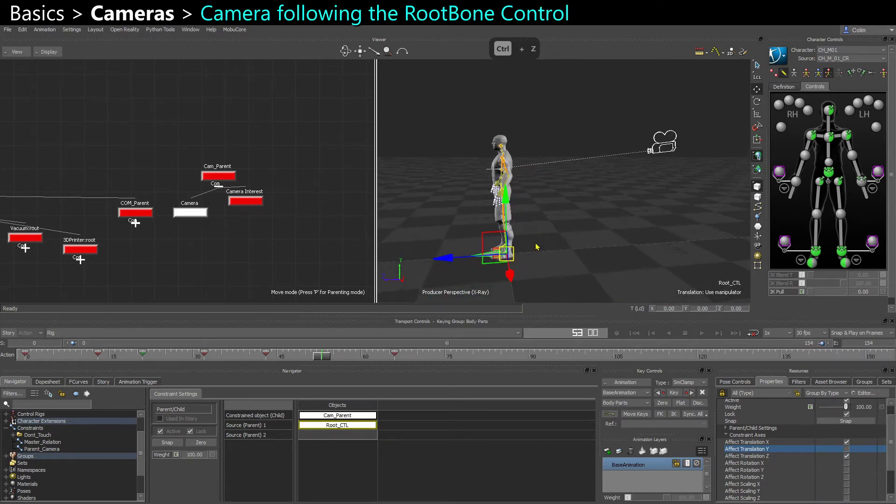
Switch the Producer Perspective pane to the Camera view and test-move Root_CTL from there
key("ctrl+e")
key("ctrl+e")
right_click_drag(566, 248, 518, 265, "alt")
left_click_drag(518, 264, 530, 235, "alt")
left_click_drag(566, 287, 581, 273)
left_click(591, 286)
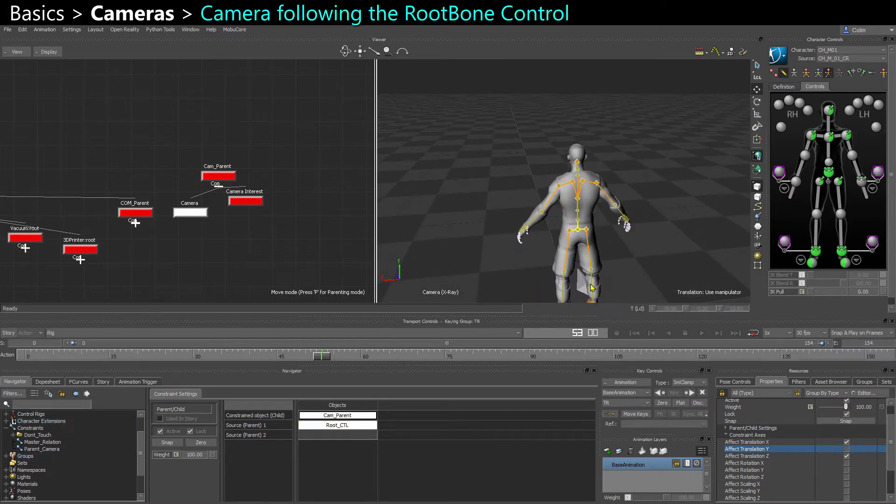
Replace the schematic with the Producer Perspective view and move Root_CTL along Z to compare both panes
key("ctrl+w")
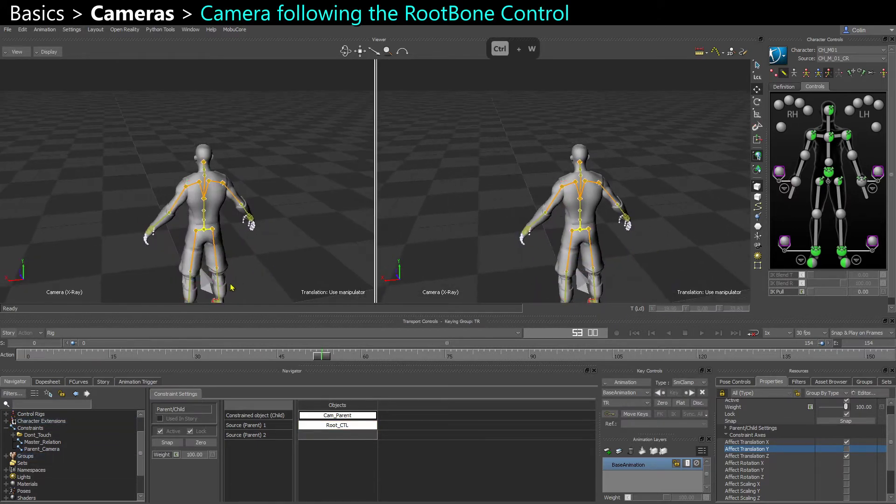
left_click(211, 290)
key("ctrl+e")
left_click_drag(178, 244, 75, 234, "ctrl")
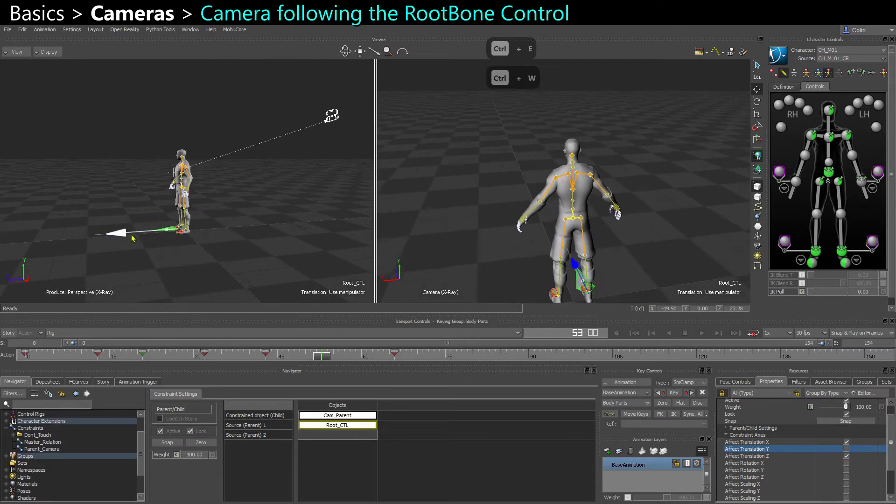
mouse_move(131, 238)
left_mouse_down()
mouse_move(114, 240)
mouse_move(133, 239)
left_mouse_up()
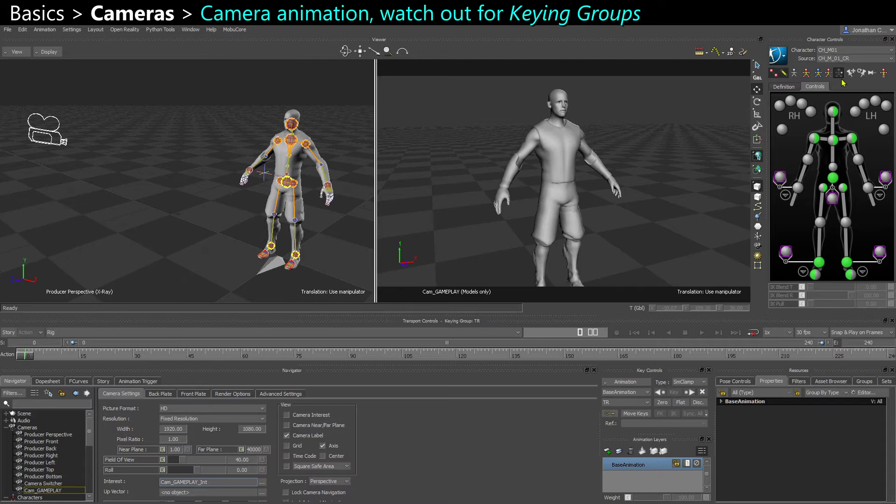
Select the Cam_GAMEPLAY camera and key its Field Of View and Roll with the Current Camera keying group
left_click(46, 135)
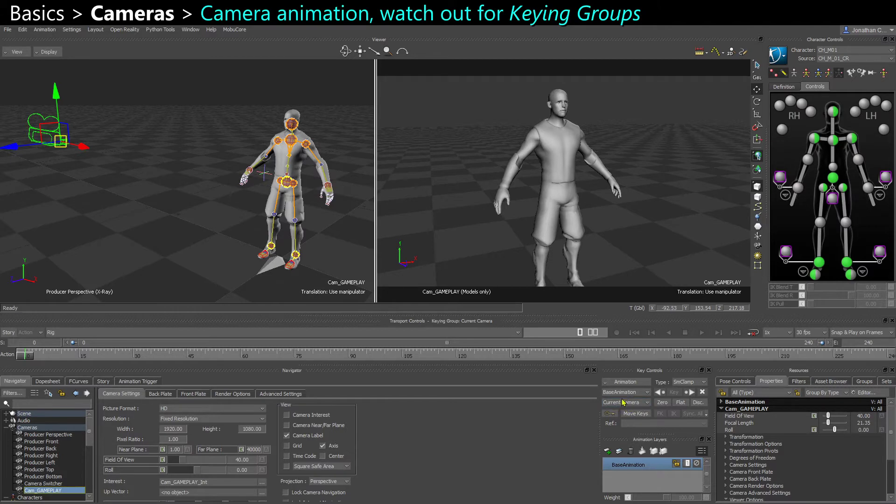
key("s")
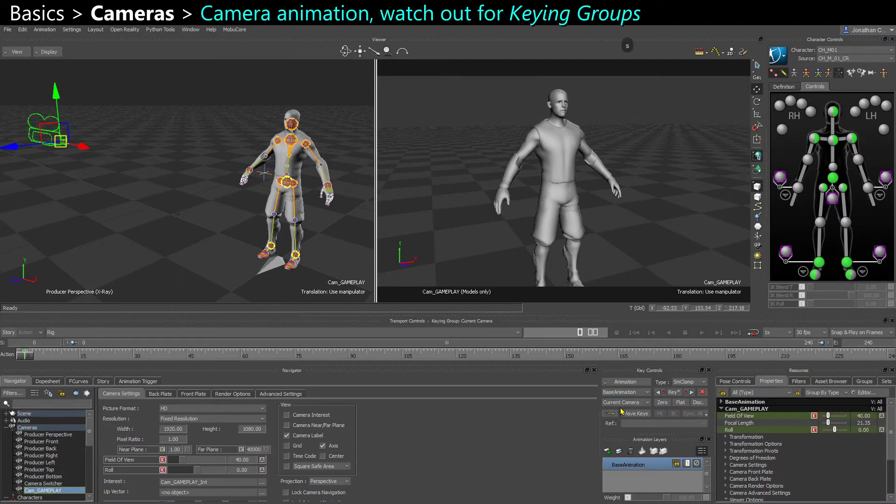
left_click(736, 418)
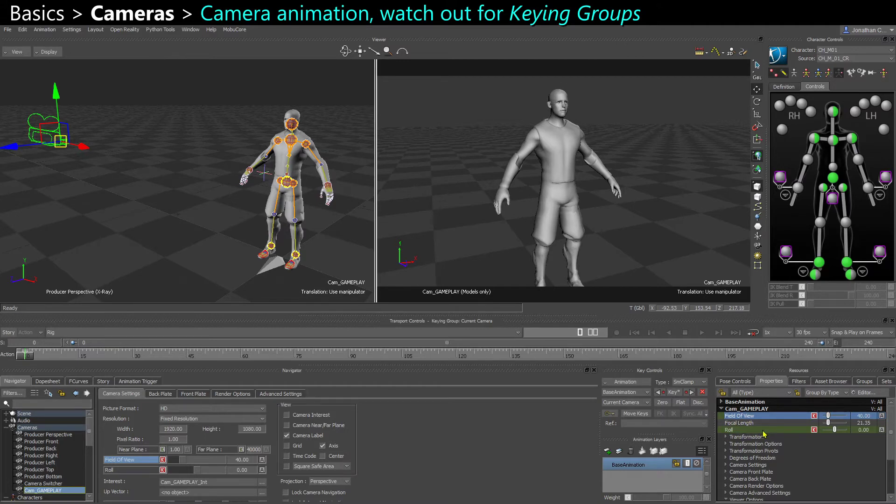
Undo the last test changes and select the camera's interest, Cam_GAMEPLAY_Int
key("ctrl+z")
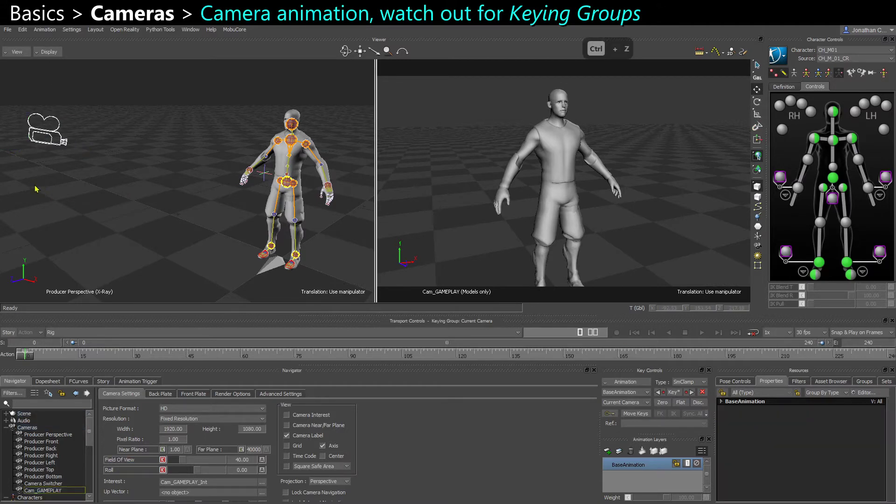
left_click(70, 131)
key("ctrl+z")
key("ctrl+z")
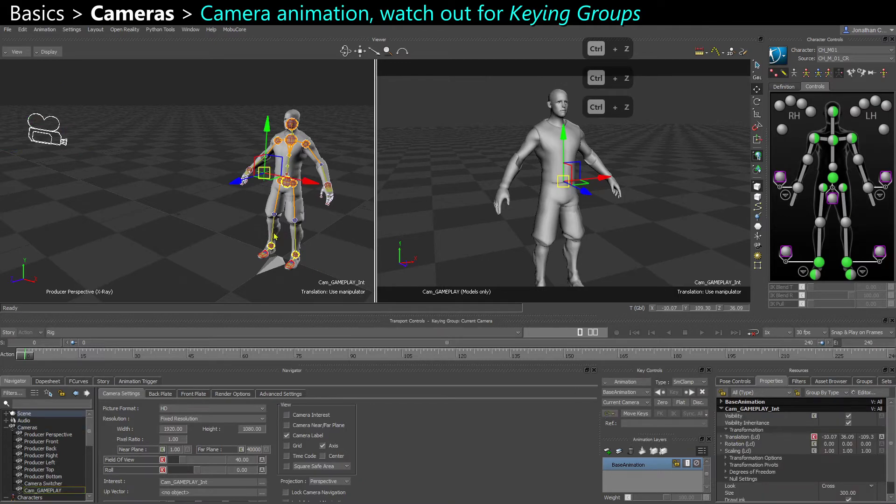
Select Cam_GAMEPLAY with its interest, switch the keying group to TR, and set a key at frame 0
left_click_drag(144, 208, 153, 210, "ctrl+shift")
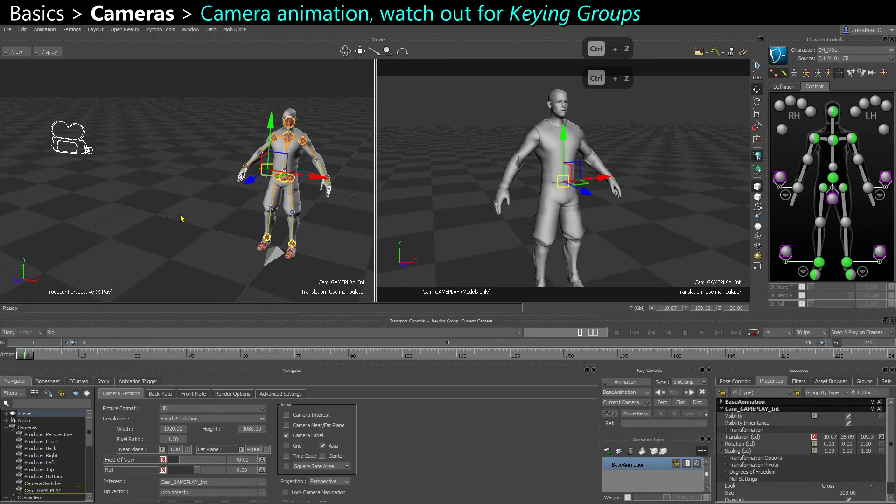
left_click(79, 116)
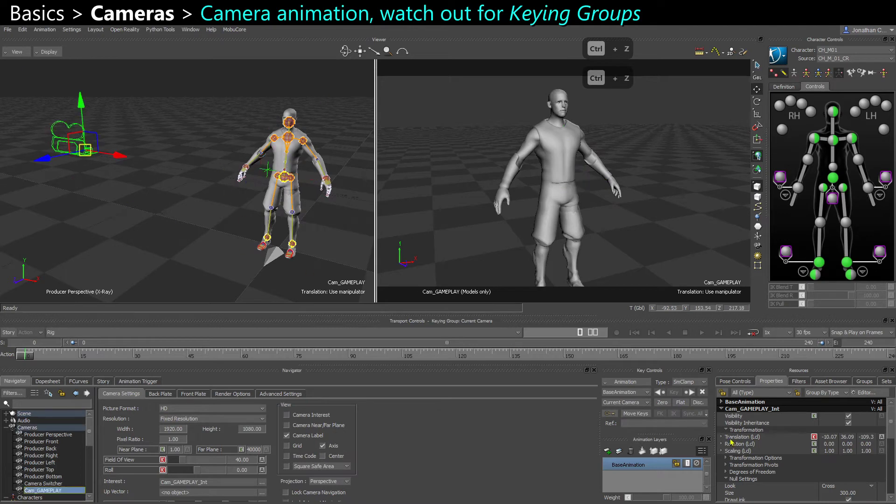
left_click(616, 403)
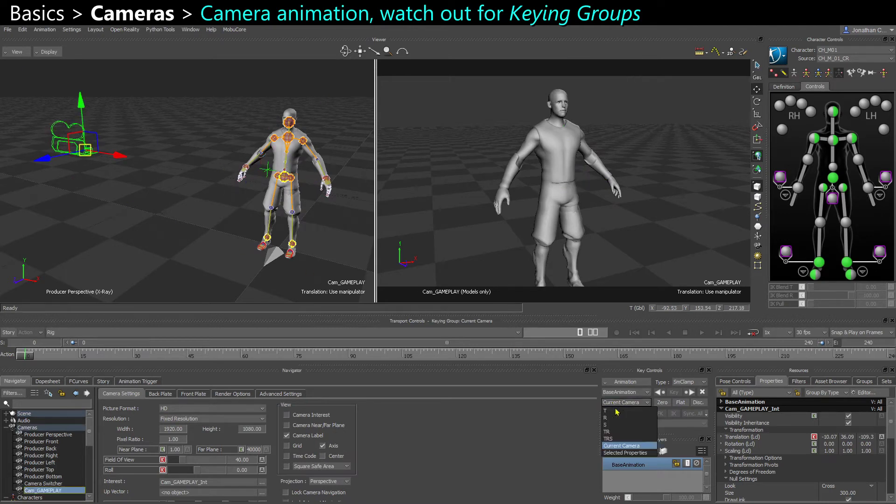
left_click(609, 434)
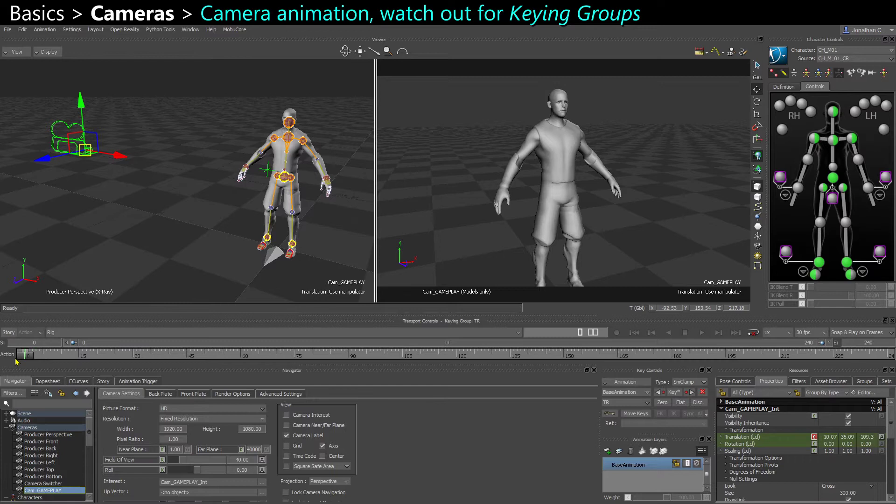
key("s")
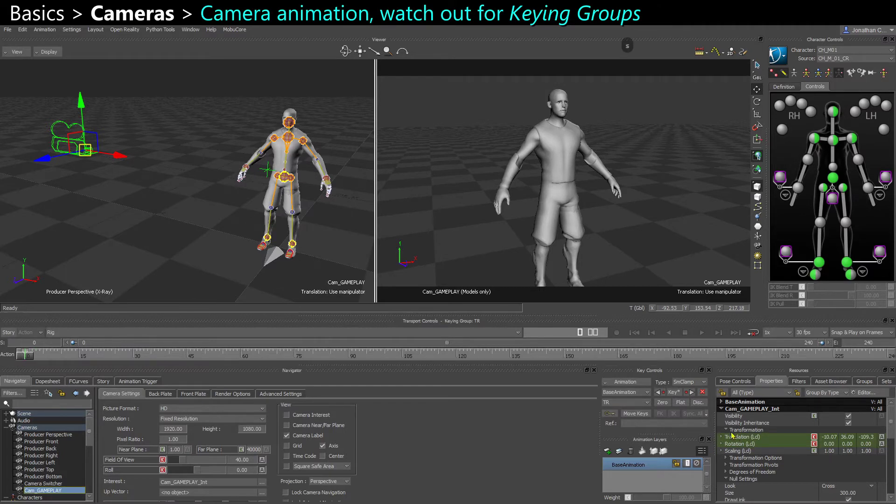
Remove the animation from the Field Of View and Roll properties of the Cam_GAMEPLAY camera
left_click(76, 147)
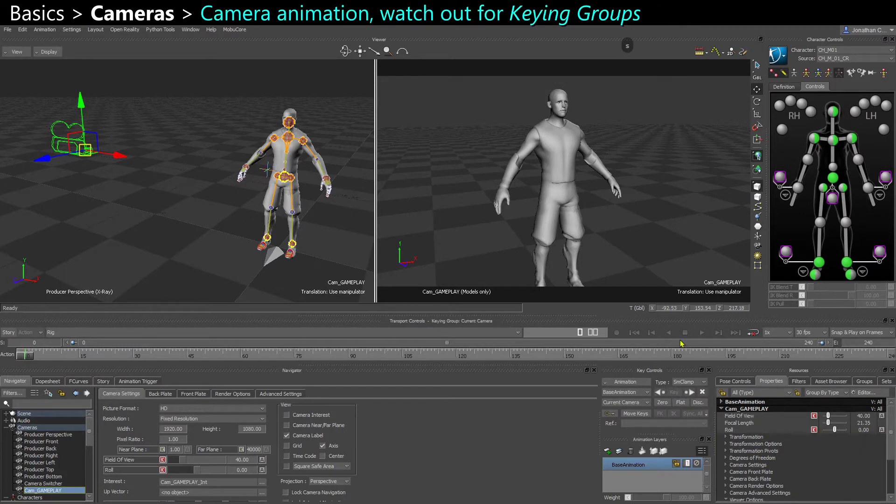
left_click(814, 429)
left_click(813, 416)
left_click(881, 416)
key("Return")
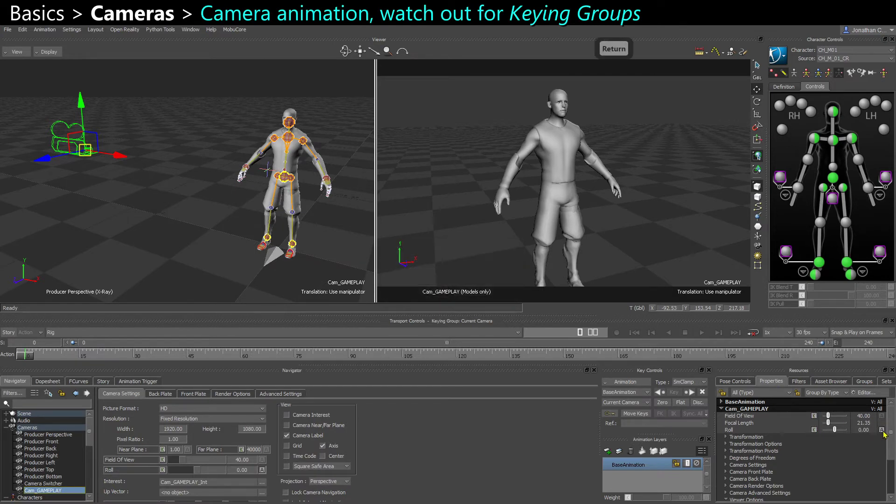
left_click(882, 430)
key("Return")
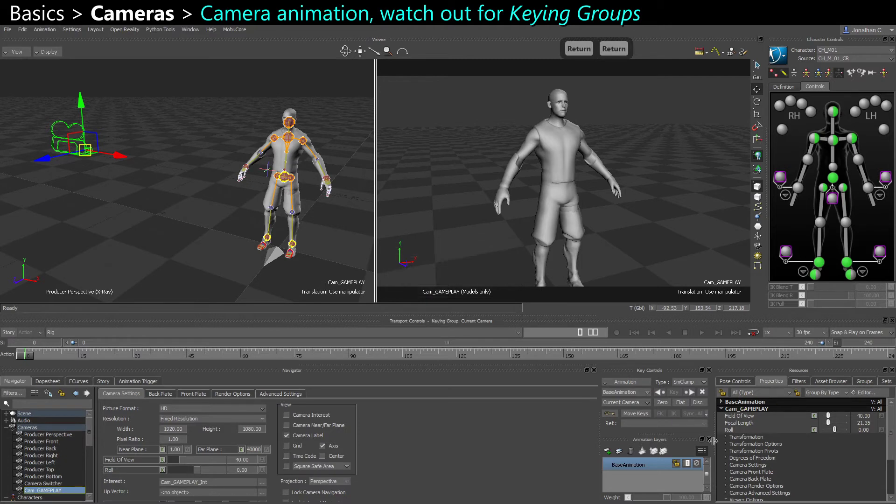
Keyframe Cam_GAMEPLAY at different orbit angles from frame 9 onwards, using the TR keying group with automatic keying
left_click(267, 171)
left_click(624, 402)
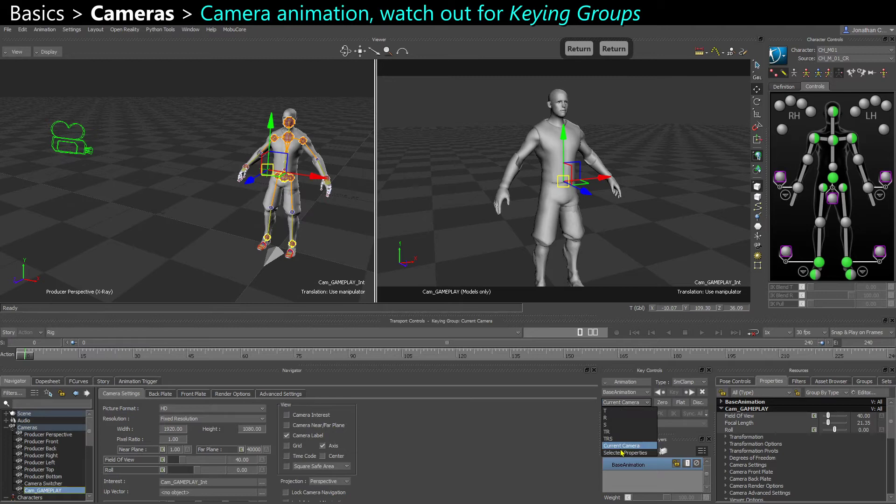
left_click(608, 433)
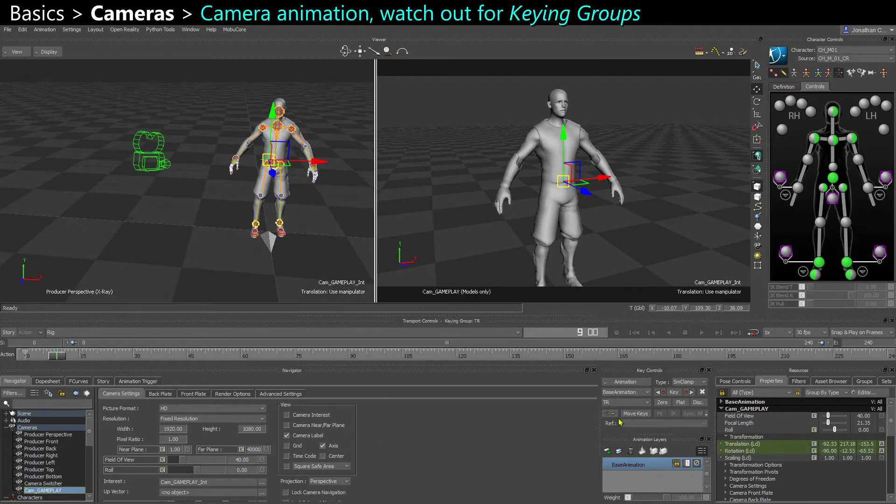
left_click(611, 414)
left_click_drag(500, 226, 467, 248, "ctrl+shift")
left_click_drag(59, 358, 126, 358)
left_click_drag(470, 173, 296, 268, "ctrl+shift")
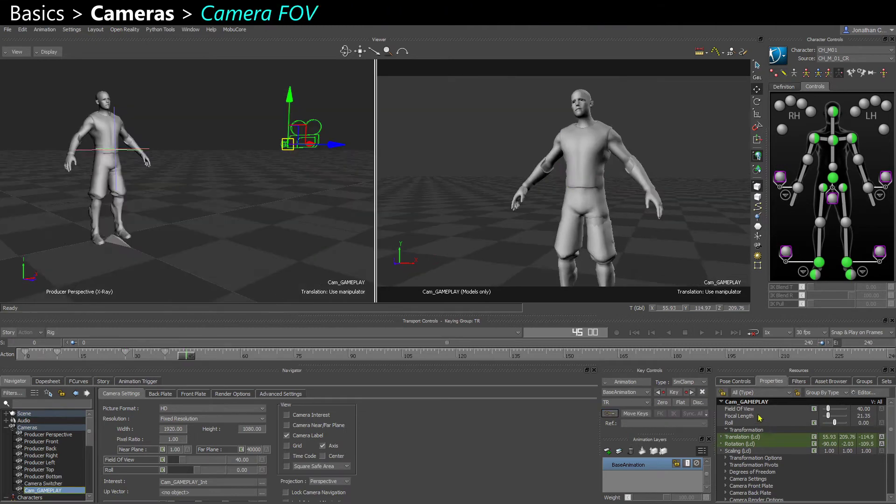
Stretch the camera's keys so they end at frame 74, and set the keying group to Selected Properties for Field Of View
left_click(752, 410)
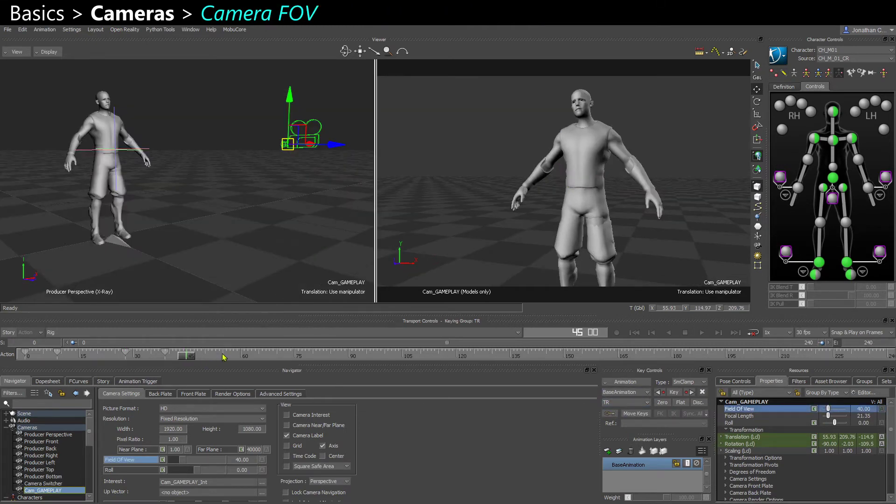
left_click_drag(25, 359, 291, 356, "shift")
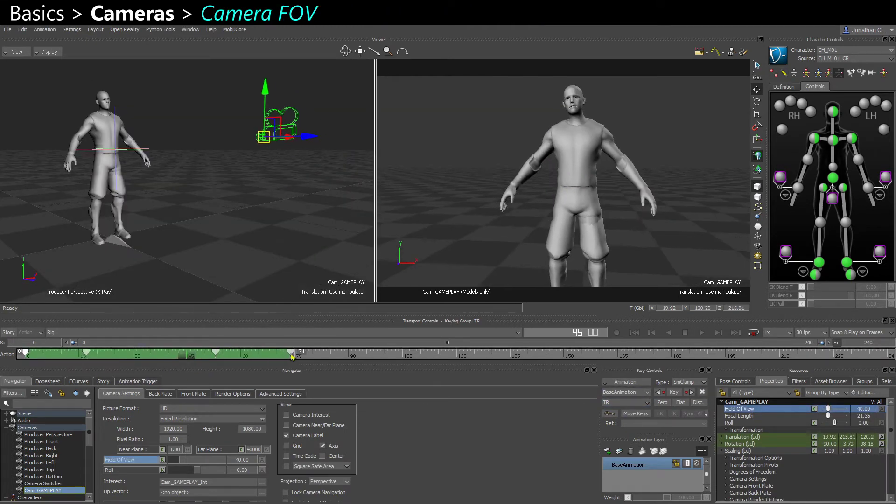
left_click(625, 402)
left_click(621, 452)
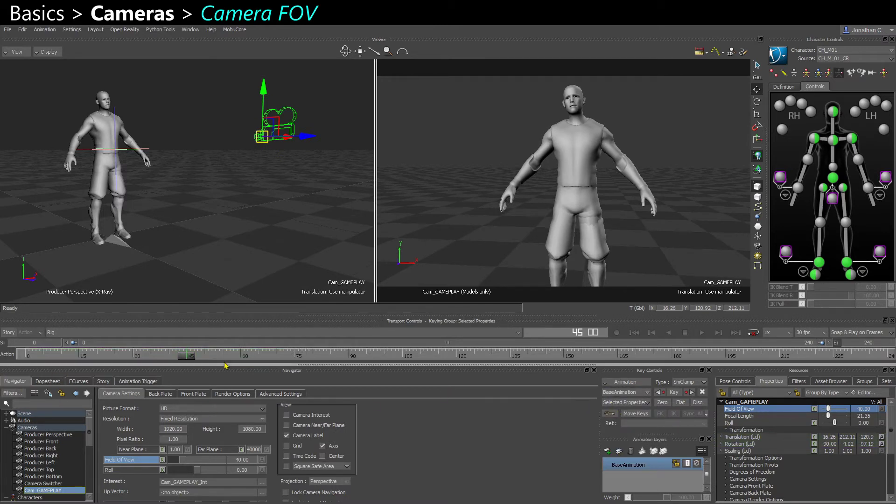
Key Cam_GAMEPLAY's Field Of View and set it to 60 at frame 7
left_click_drag(181, 357, 50, 358)
left_click(814, 410)
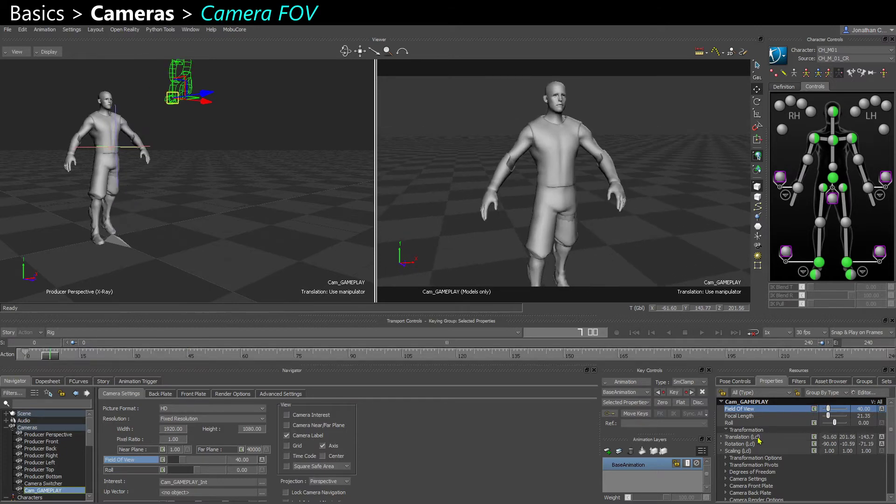
left_click(863, 409)
type("60")
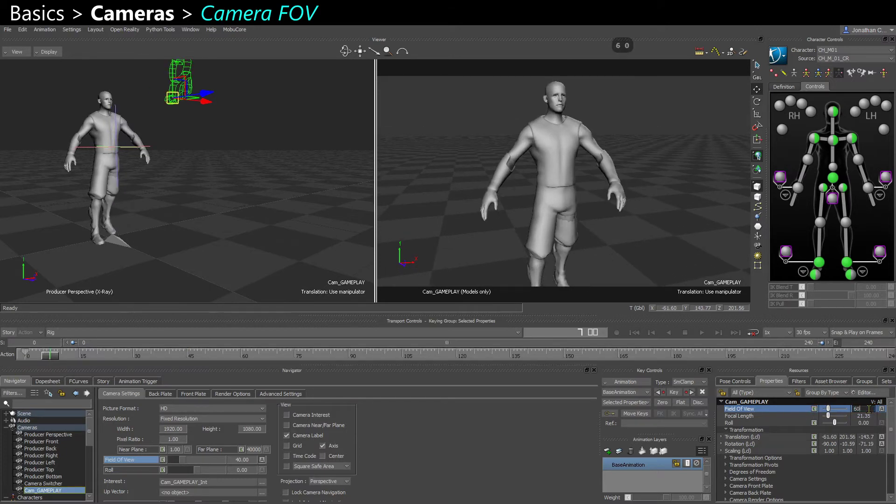
key("Return")
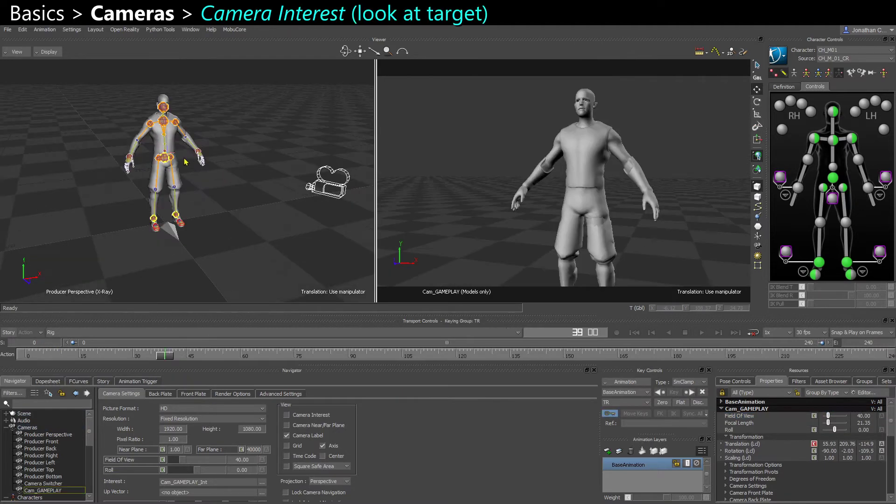
Select the camera interest Cam_GAMEPLAY_Int and enlarge its null Size to 1515
left_click(176, 157)
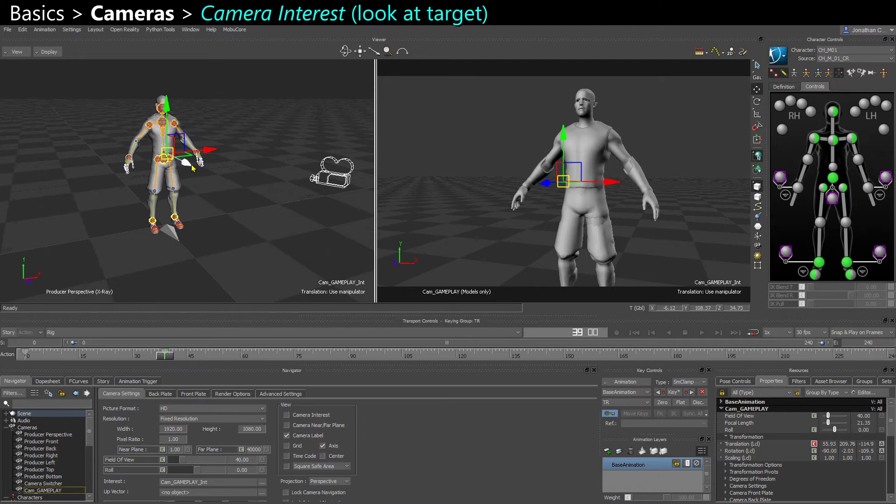
scroll(738, 468, "down", 3)
scroll(739, 468, "down", 6)
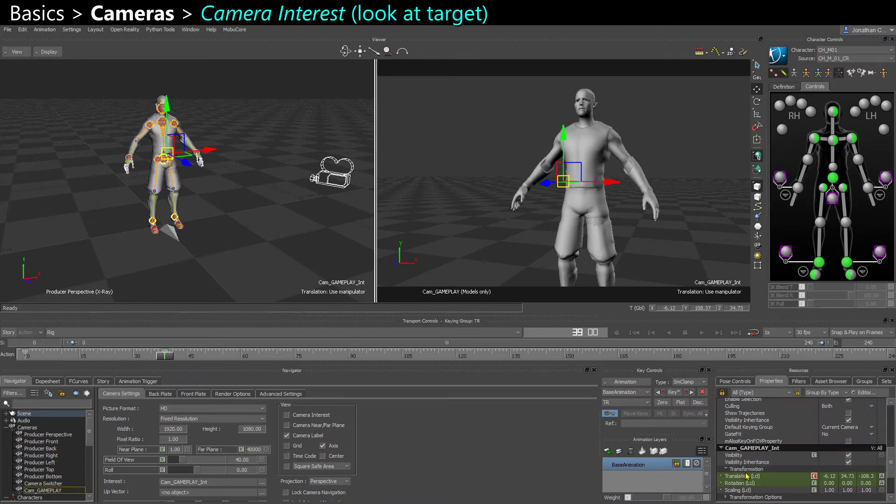
left_click_drag(850, 480, 868, 480)
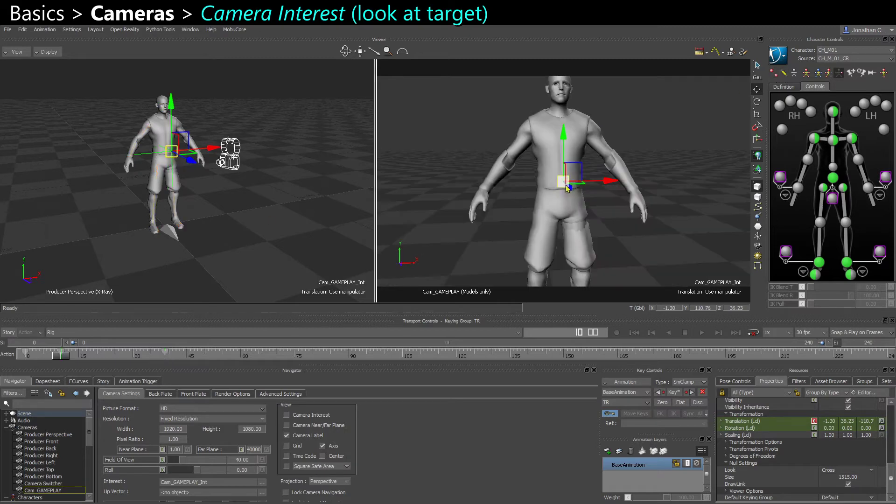
Animate where the camera looks by repositioning Cam_GAMEPLAY_Int at successive frames up to frame 23
left_click_drag(565, 199, 563, 185)
key("ctrl+z")
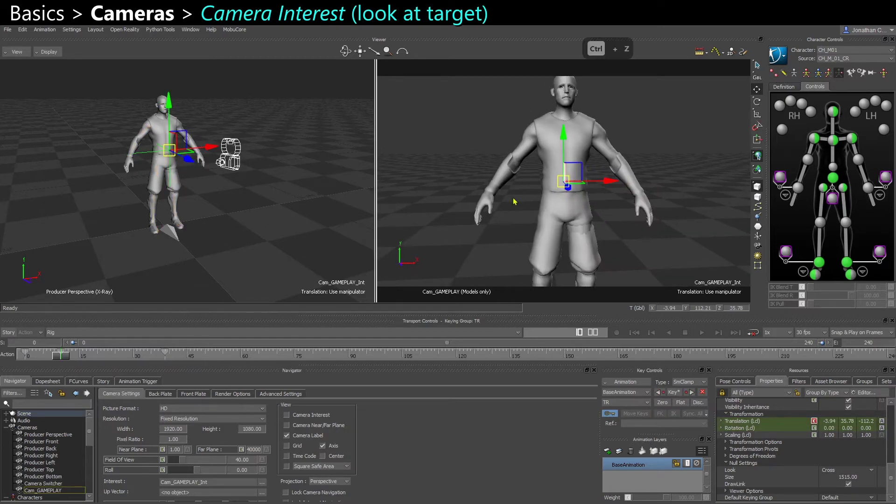
left_click(74, 358)
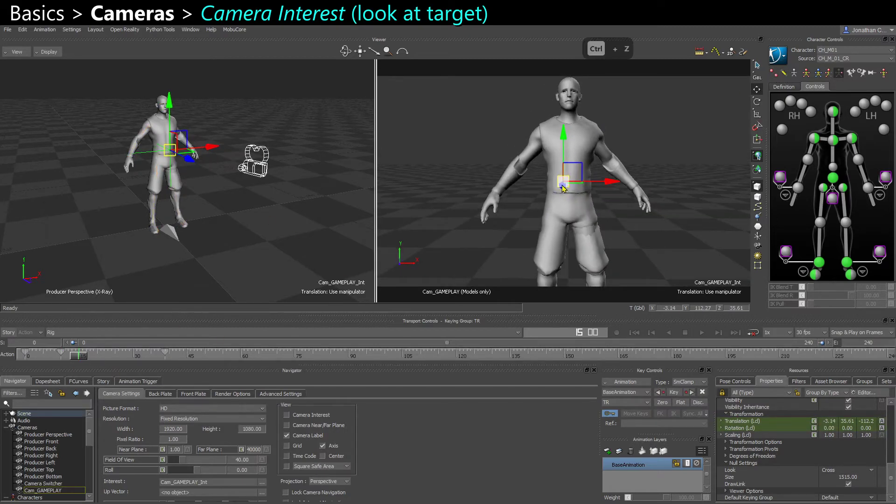
left_click_drag(178, 190, 167, 119, "ctrl+shift")
left_click_drag(85, 359, 107, 360)
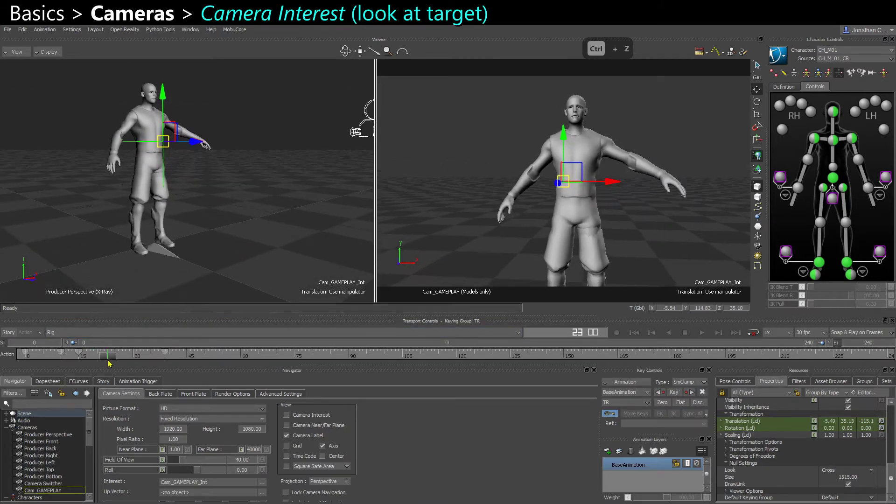
left_click_drag(561, 181, 579, 182)
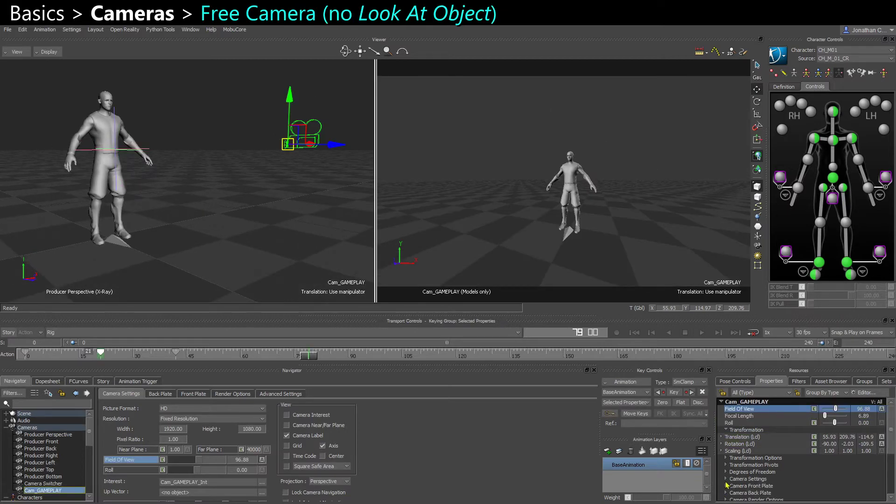
Clear Cam_GAMEPLAY's Look At Object to make it a free camera, and scrub the timeline with the camera selected
left_click(725, 479)
scroll(747, 467, "down", 4)
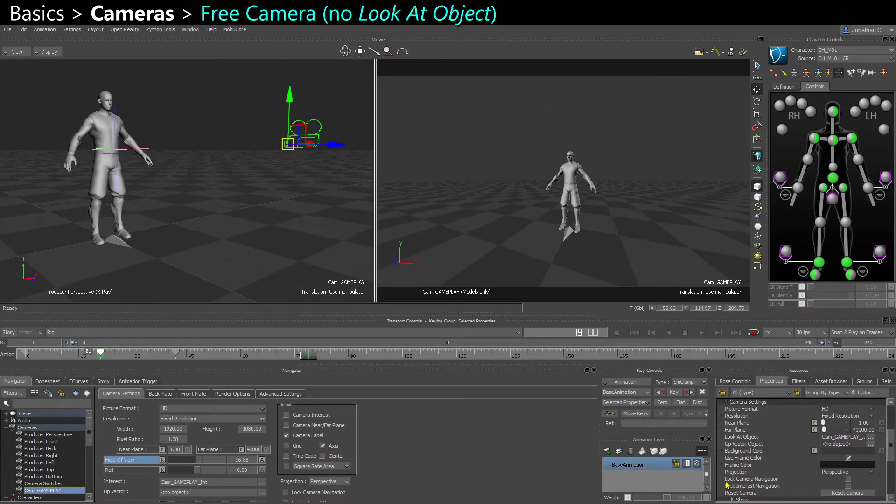
right_click(842, 441)
left_click(860, 441)
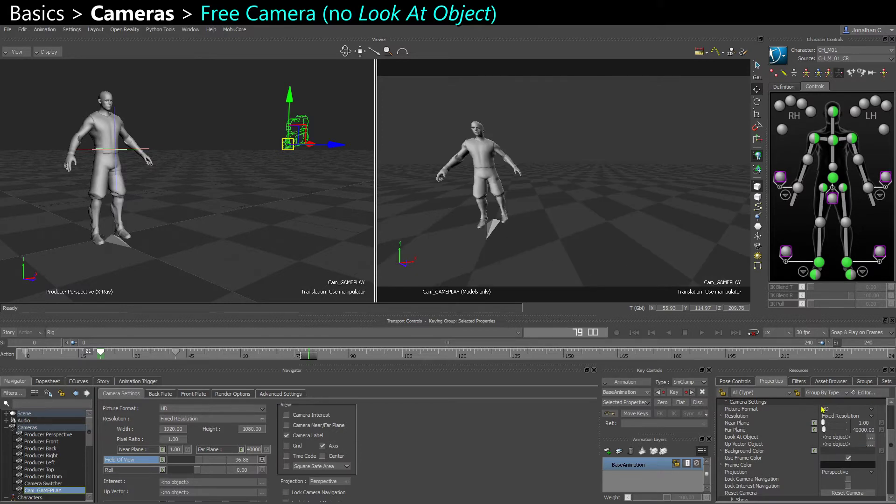
left_click(286, 199)
left_click(300, 140)
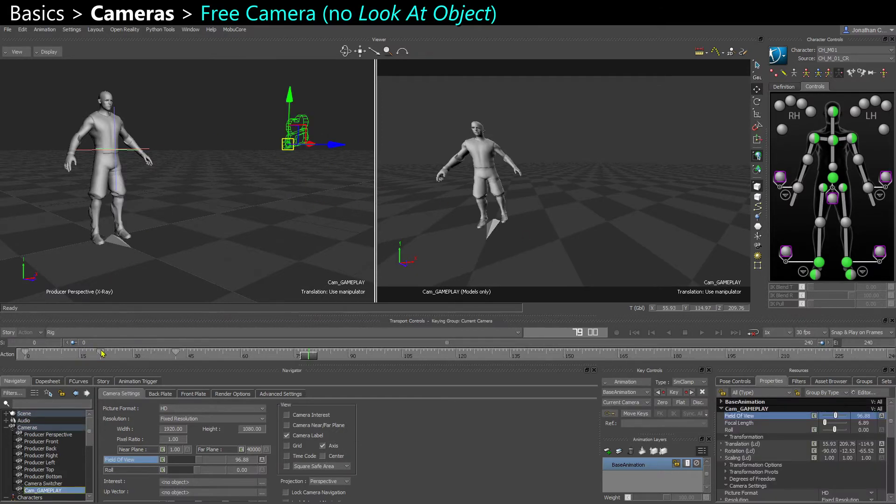
left_click_drag(75, 356, 133, 357)
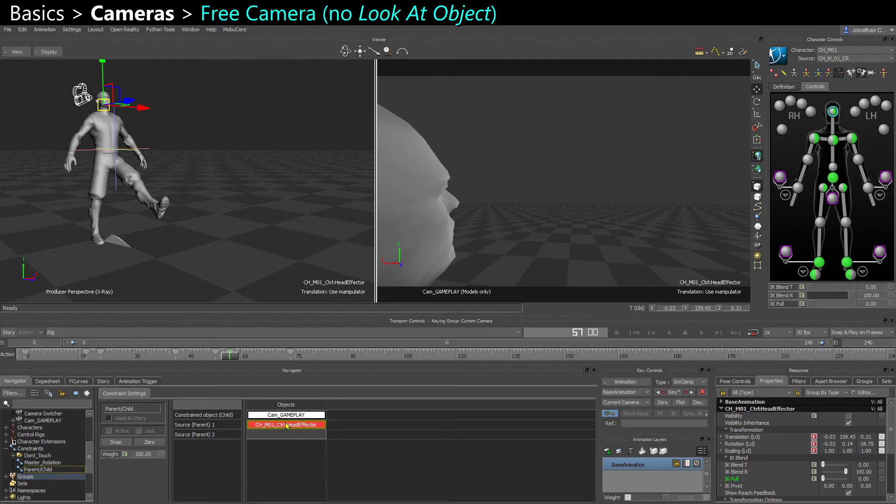
Zero and lock the Parent/Child constraint that attaches Cam_GAMEPLAY to the head effector, and scrub the timeline to check it
left_click(149, 445)
left_click(139, 431)
left_click_drag(233, 356, 189, 363)
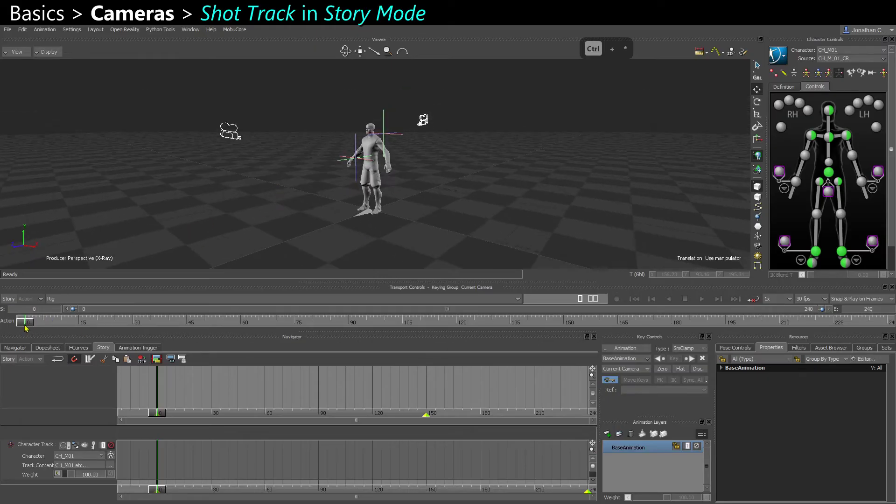
View through Cam_GAMEPLAY 1 and retime its keys, moving the middle one earlier and the last one to frame 87
left_click_drag(25, 322, 218, 327)
key("ctrl+e")
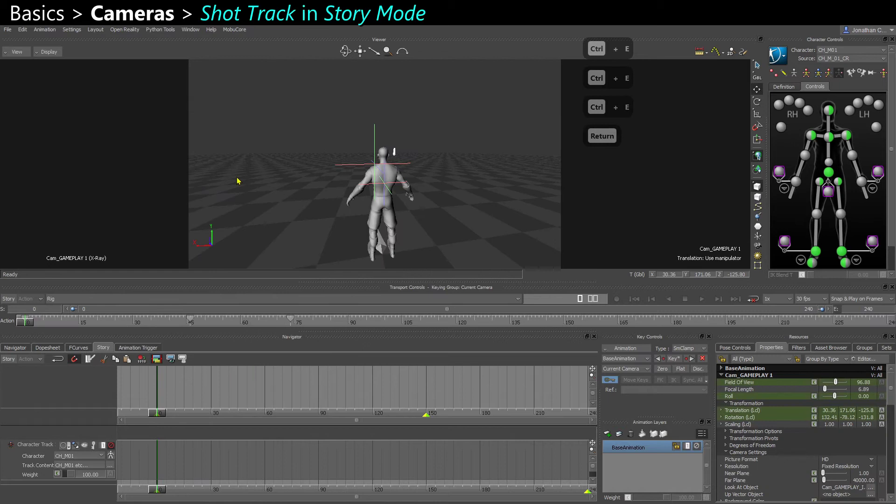
left_click_drag(28, 321, 129, 321)
left_click_drag(289, 323, 337, 322)
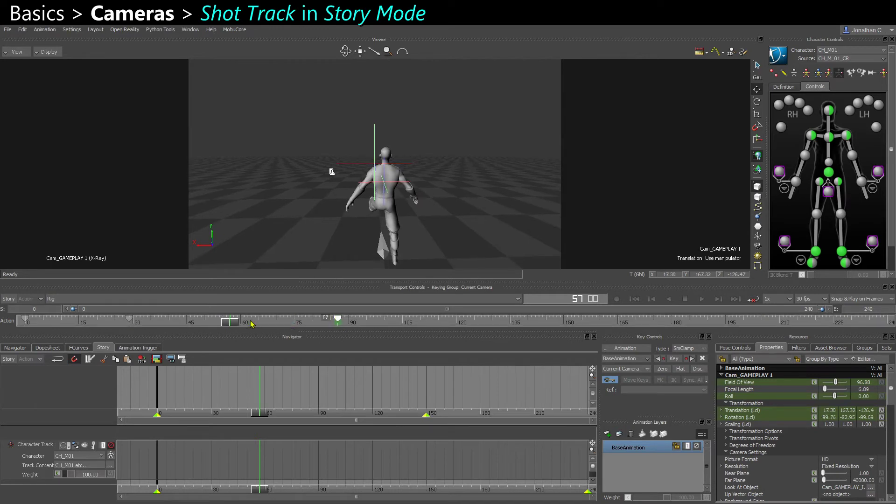
mouse_move(229, 323)
left_mouse_down()
mouse_move(204, 324)
mouse_move(326, 329)
left_mouse_up()
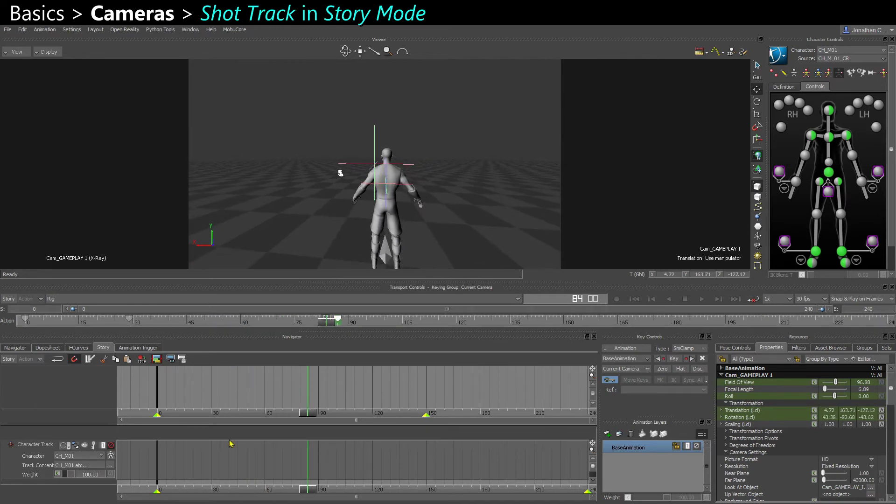
Insert a Shot Track into the Story edit area
right_click(56, 396)
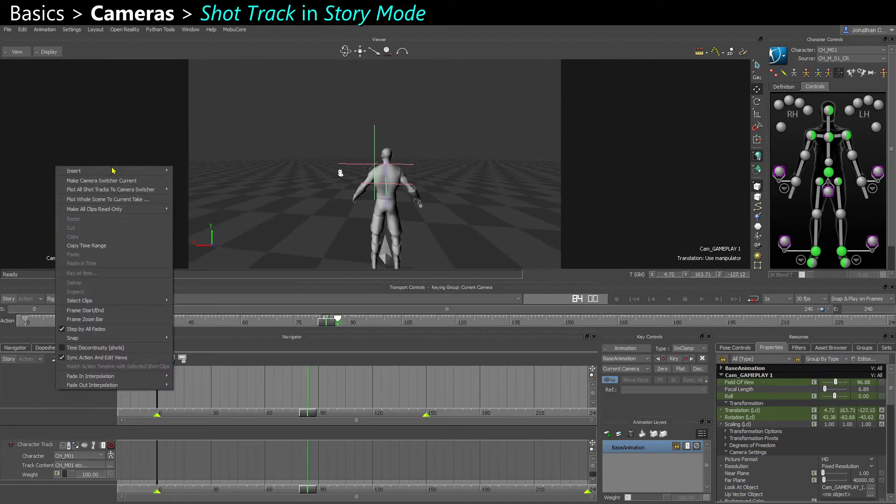
mouse_move(145, 174)
left_click(196, 181)
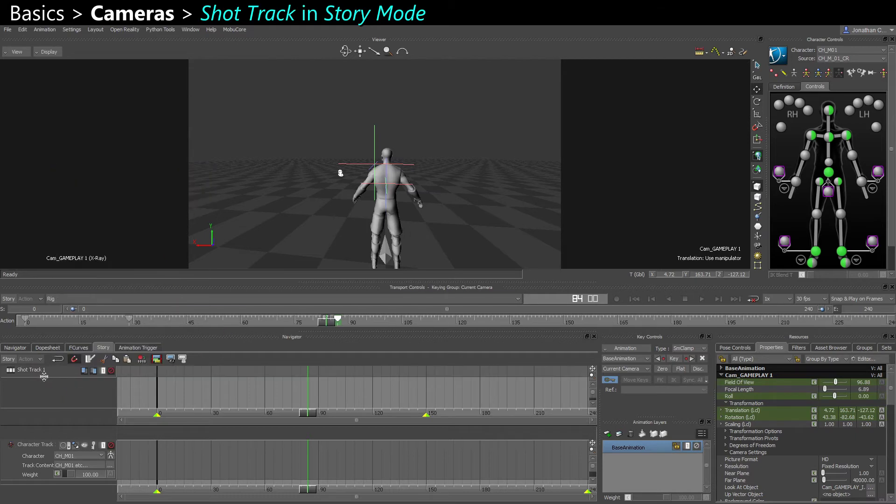
Return to the Producer Perspective and add Cam_GAMEPLAY to Shot Track 1 as a shot from frame 0 to 53
key("ctrl+w")
key("ctrl+w")
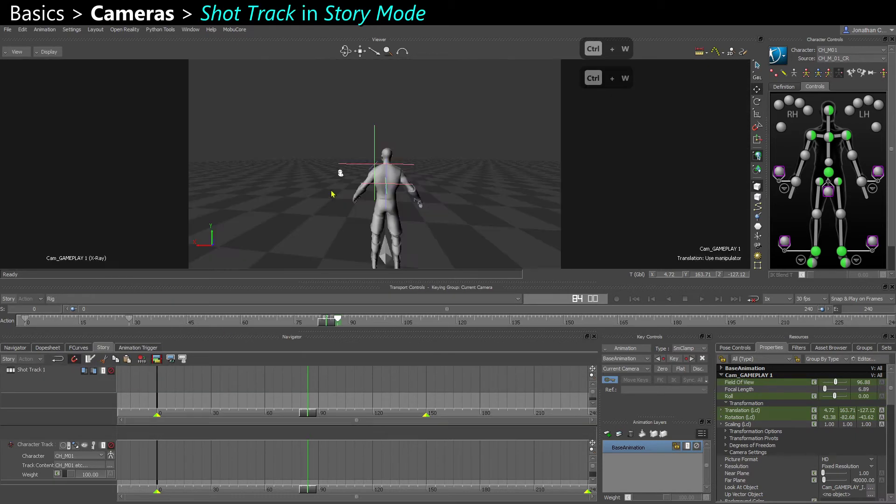
key("ctrl+e")
left_click_drag(387, 169, 364, 167, "ctrl+shift")
left_click(440, 142)
scroll(318, 237, "up", 2)
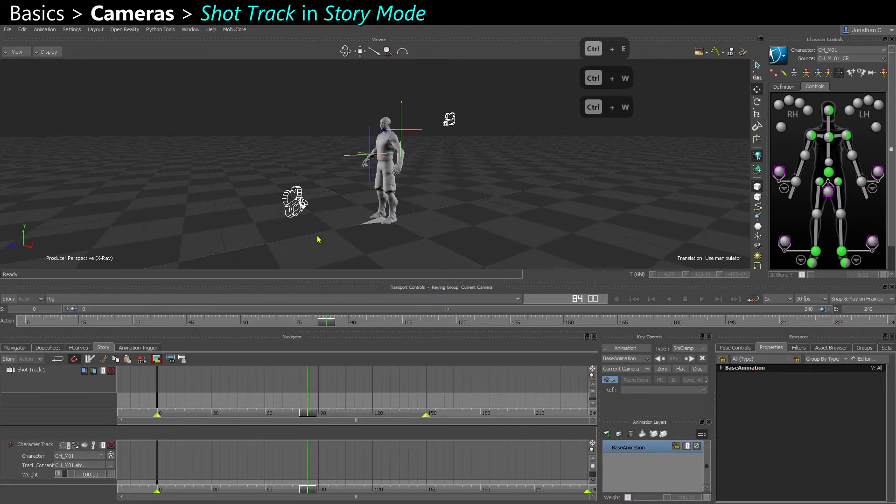
left_click(295, 202)
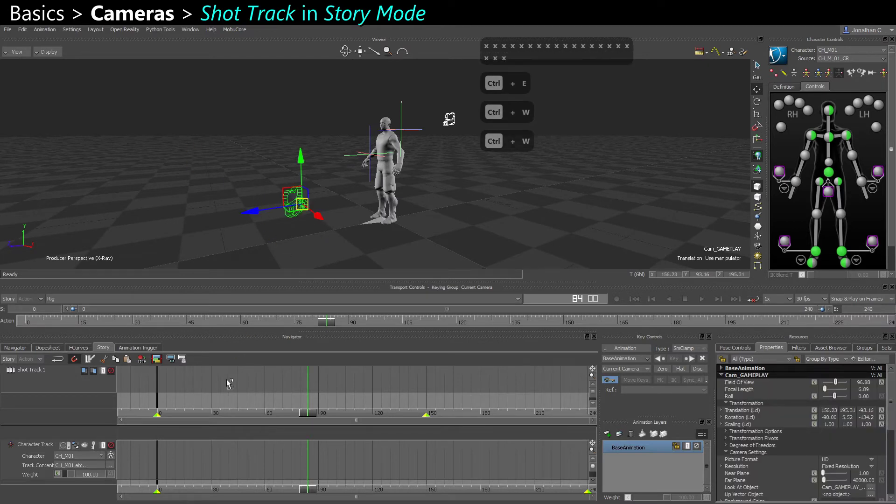
left_click_drag(227, 380, 178, 376)
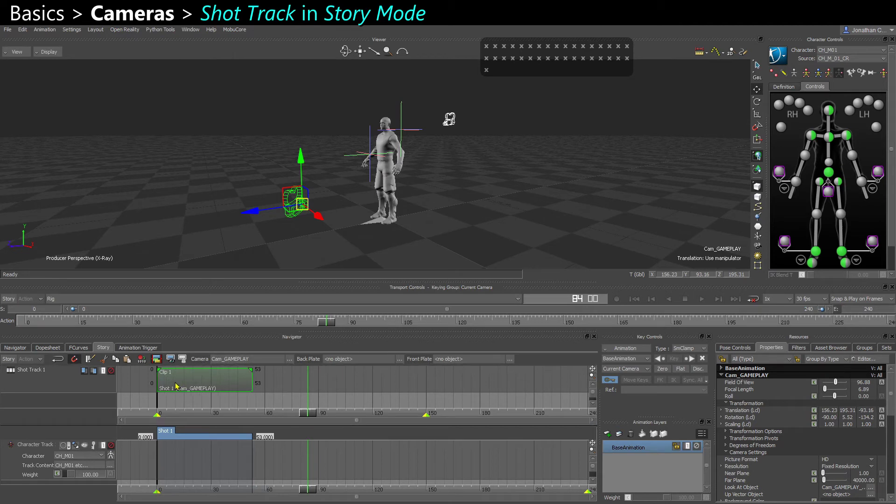
Add Cam_GAMEPLAY 1 as a second shot from frame 53 to 106 on Shot Track 1, and enable Story mode
left_click(455, 144)
left_click(448, 120)
key("x")
left_click_drag(449, 120, 270, 388)
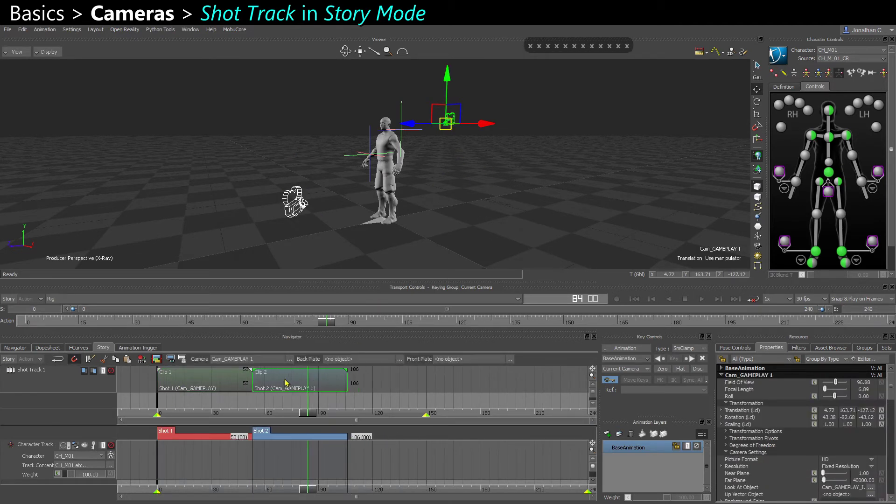
left_click(9, 359)
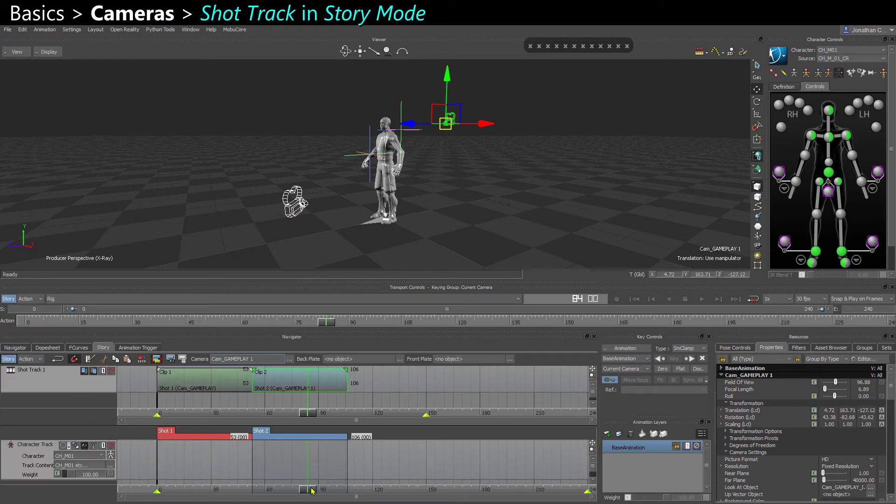
Make the Camera Switcher current for Shot Track 1 so the viewer shows the edited shots
left_click_drag(312, 489, 229, 488)
left_click(387, 382)
right_click(386, 382)
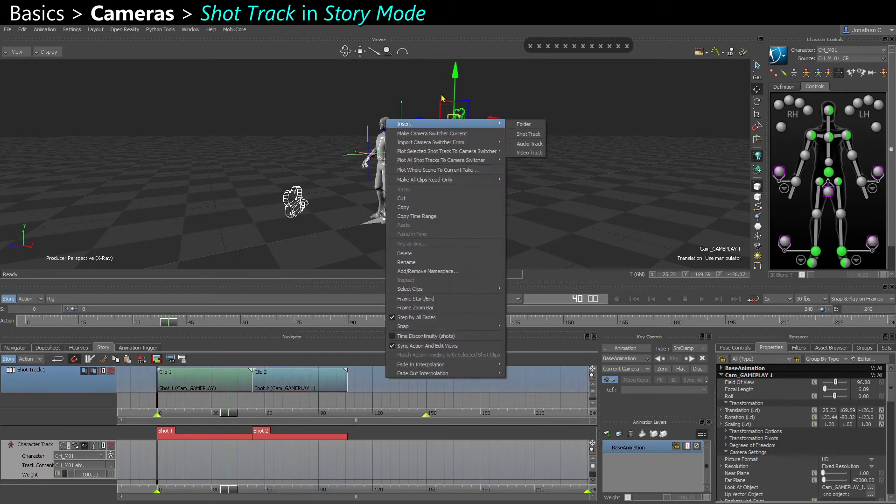
left_click(454, 135)
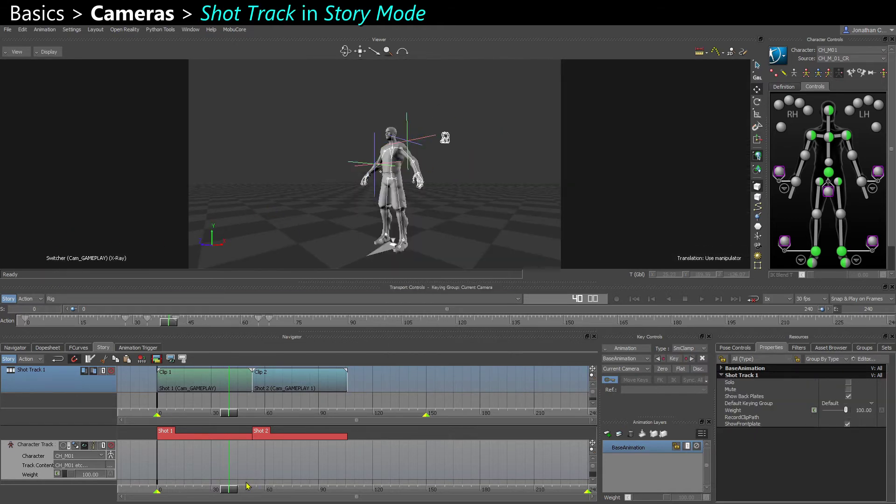
Scrub the Story timeline across the cut between the two shots, and turn off the X-Ray display in the viewer
left_click_drag(226, 489, 238, 498)
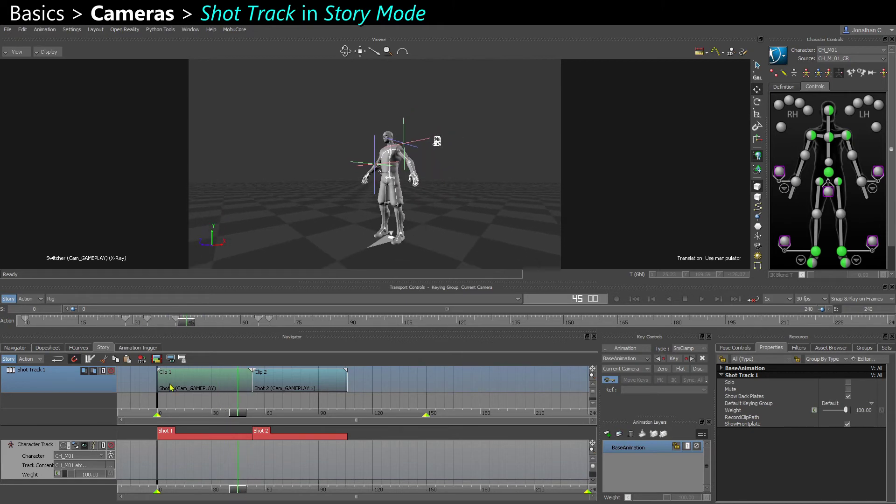
mouse_move(239, 491)
left_mouse_down()
mouse_move(185, 479)
mouse_move(247, 470)
mouse_move(248, 497)
mouse_move(256, 496)
mouse_move(242, 480)
left_mouse_up()
key("ctrl+a")
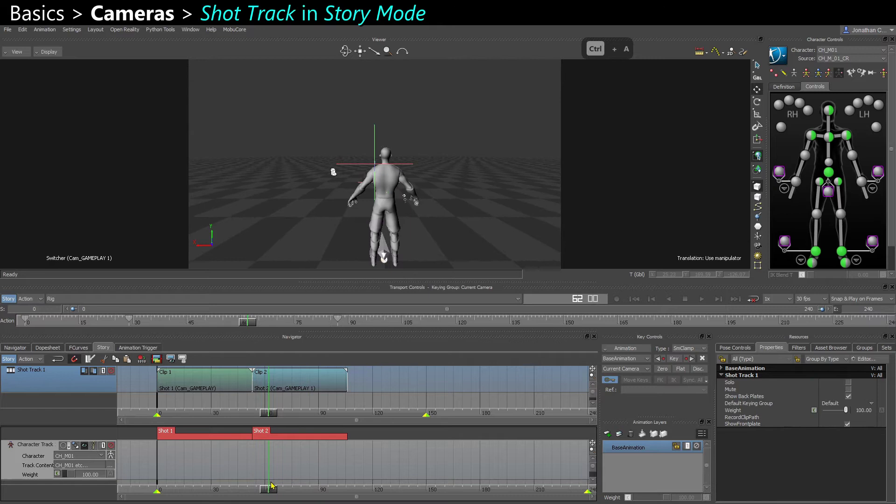
left_click_drag(272, 485, 328, 488)
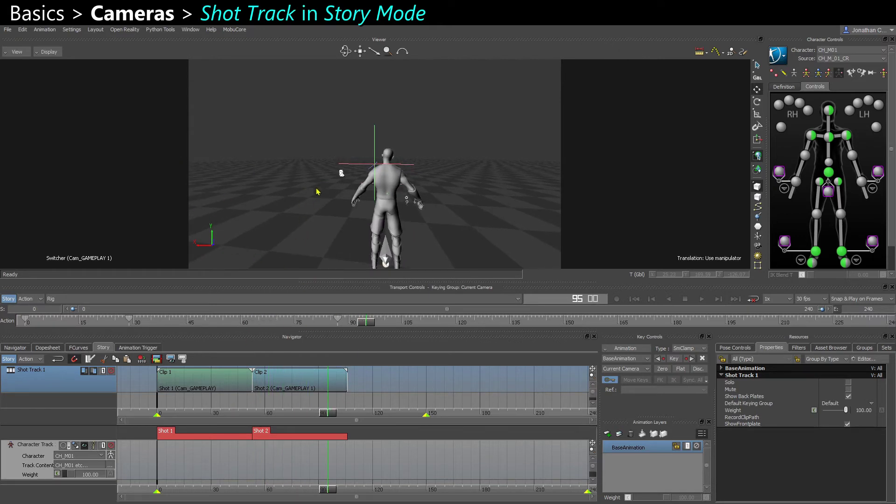
Retime Cam_GAMEPLAY 1's keys in the Action timeline, moving the middle key to frame 43 and the last key to about frame 98
left_click(344, 172)
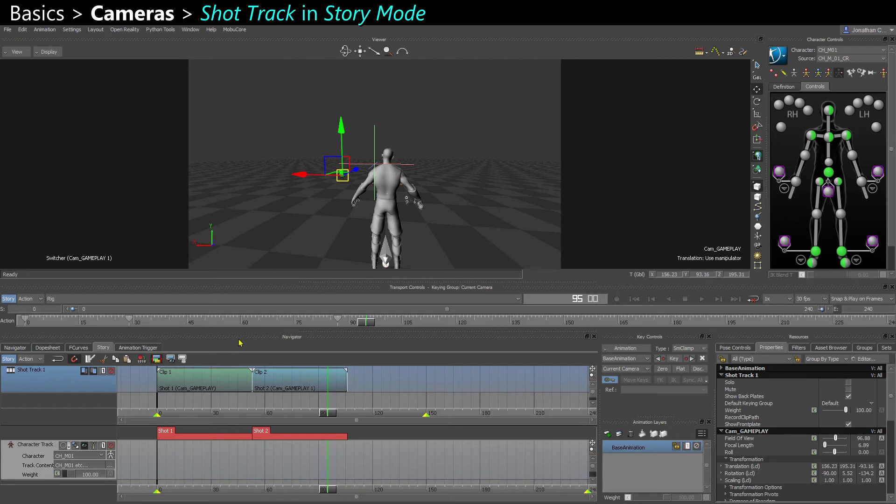
left_click(366, 322)
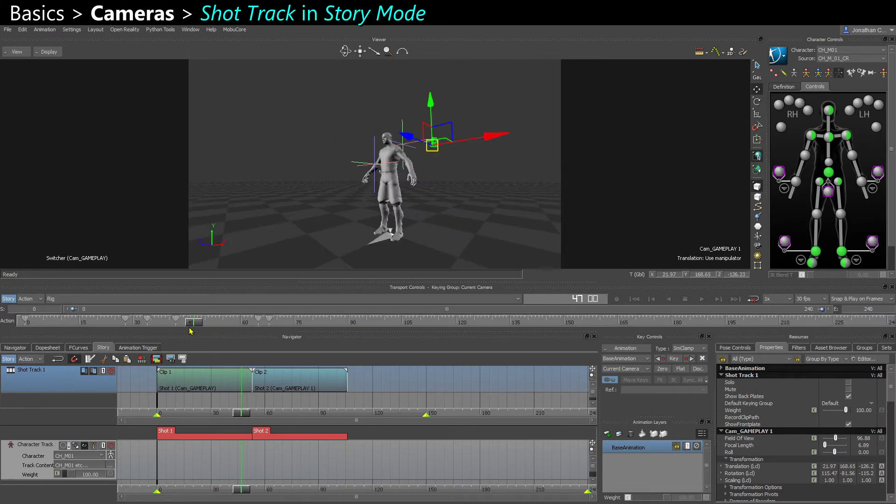
left_click_drag(194, 323, 261, 324)
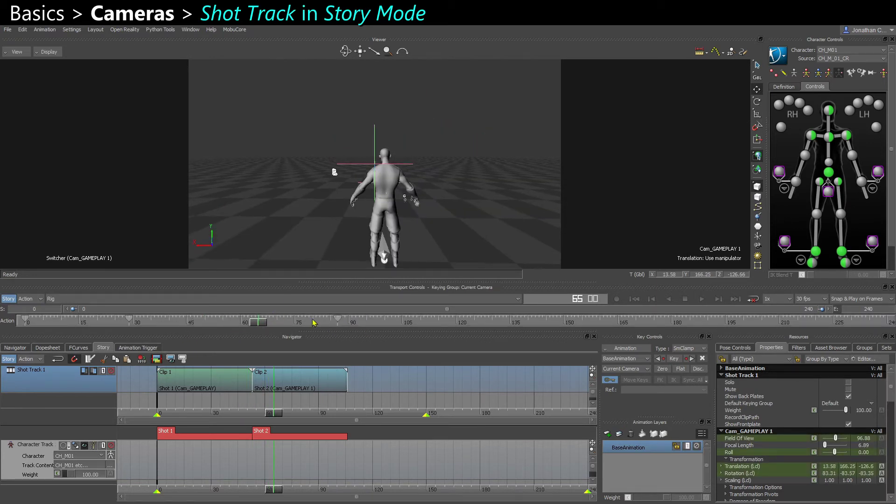
left_click_drag(340, 322, 377, 322)
left_click_drag(130, 320, 179, 320)
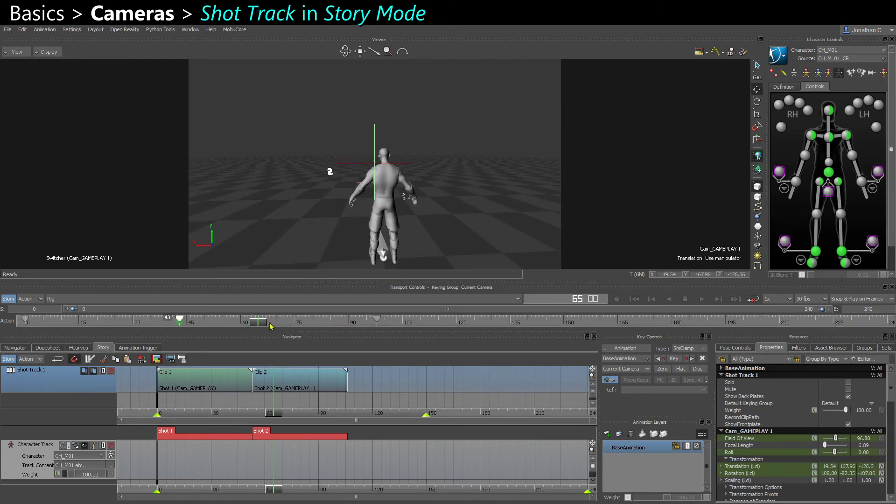
left_click_drag(261, 322, 213, 322)
mouse_move(252, 413)
left_mouse_down()
mouse_move(229, 414)
mouse_move(303, 421)
mouse_move(235, 418)
left_mouse_up()
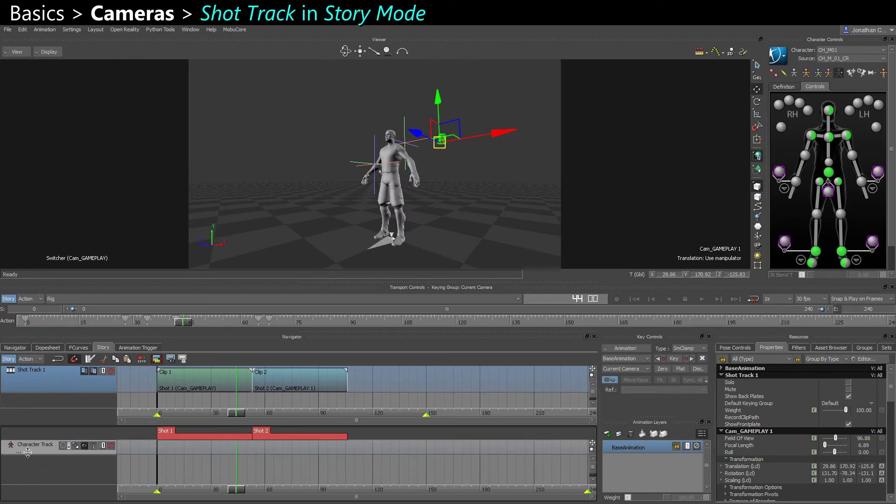
Insert a Camera Animation track below the Character Track in the Story action area
left_click(79, 473)
right_click(81, 475)
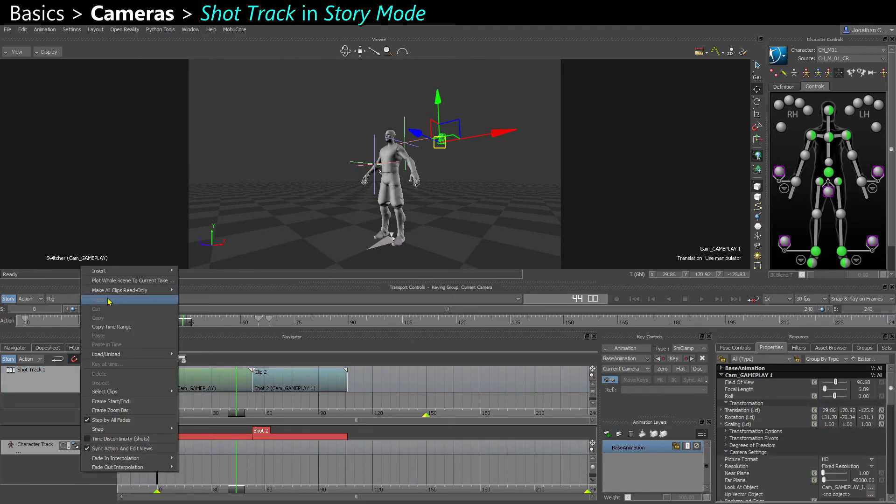
mouse_move(120, 276)
left_click(228, 304)
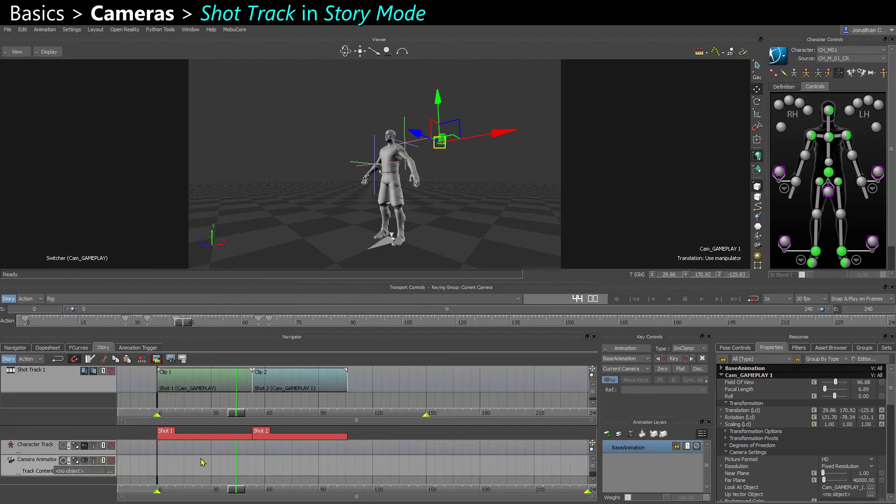
Assign Cam_GAMEPLAY 1 and its interest to the Camera Animation track, insert the current take as a clip, and scrub past the cut
left_click(413, 131)
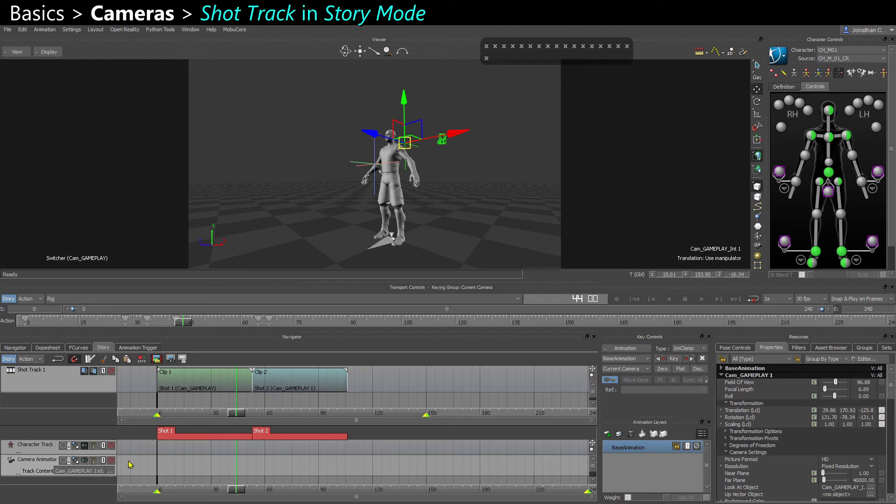
right_click(204, 466)
left_click(235, 235)
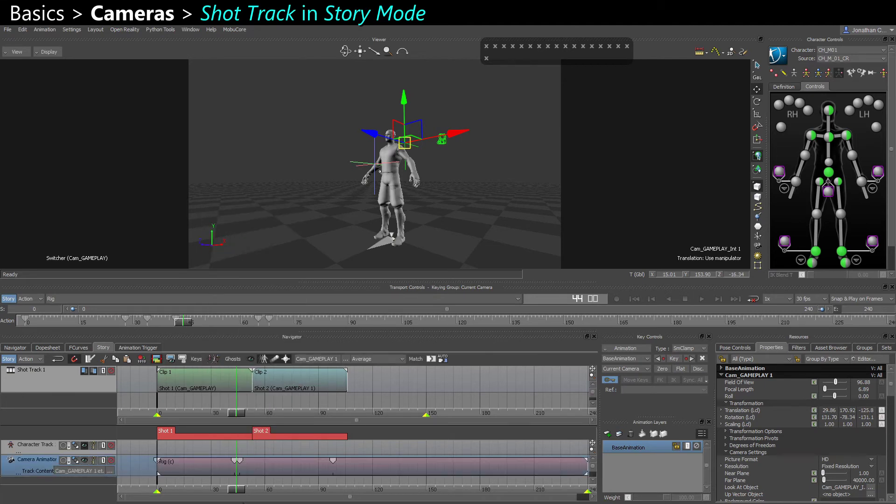
left_click_drag(233, 489, 252, 489)
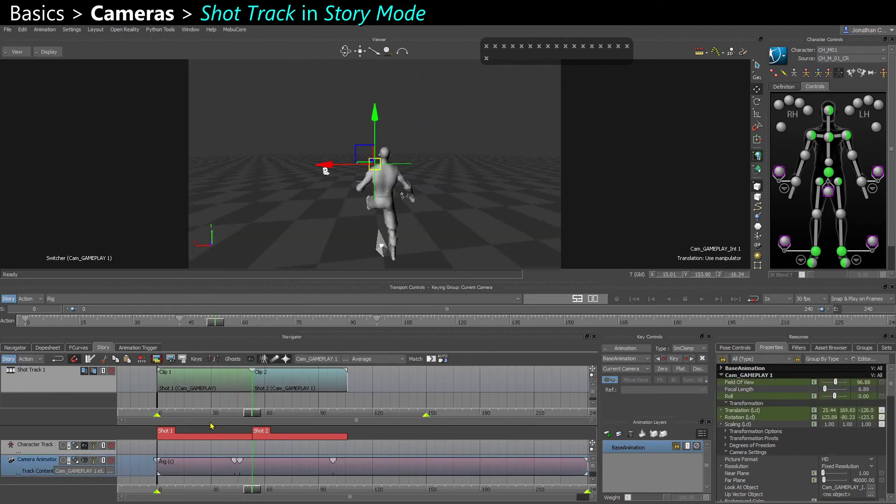
left_click(273, 472)
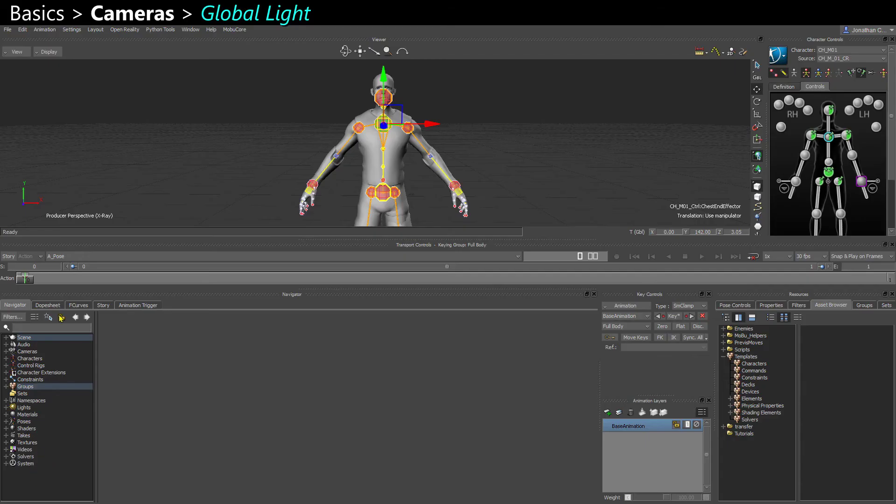
Open the Global Light settings and set the red component of the ambient color to 0.4
left_click(6, 407)
left_click(42, 415)
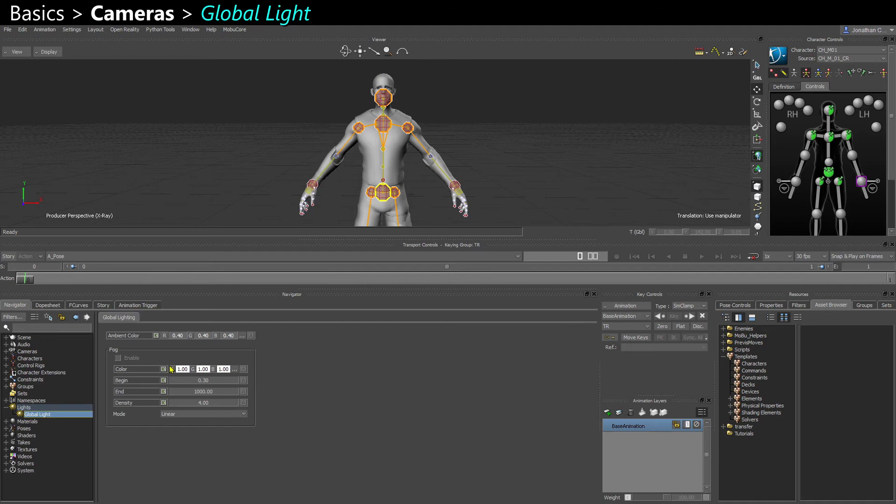
mouse_move(181, 338)
left_mouse_down()
mouse_move(193, 343)
mouse_move(177, 340)
left_mouse_up()
type(".4")
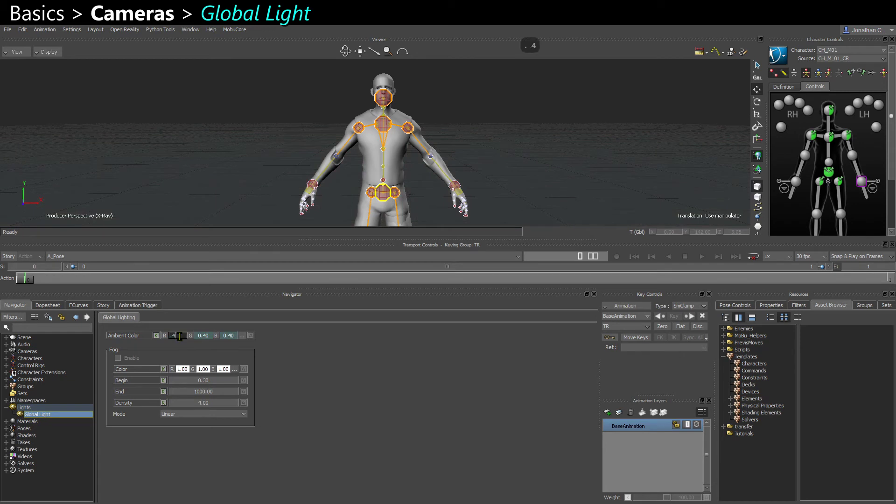
key("Return")
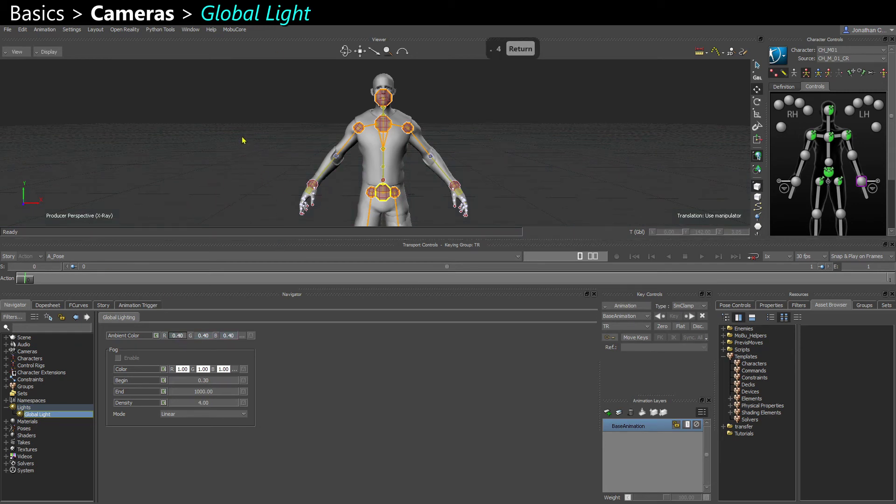
mouse_move(242, 138)
left_mouse_down("ctrl+shift")
mouse_move(238, 129)
mouse_move(234, 154)
left_mouse_up("ctrl+shift")
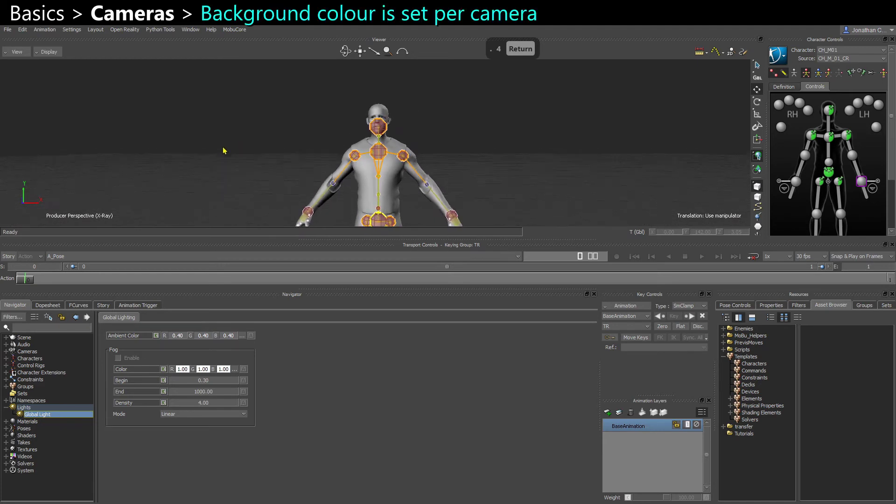
Display the Producer Perspective camera's settings, including its background color, and orbit the view around the character
left_click(7, 351)
left_click(30, 357)
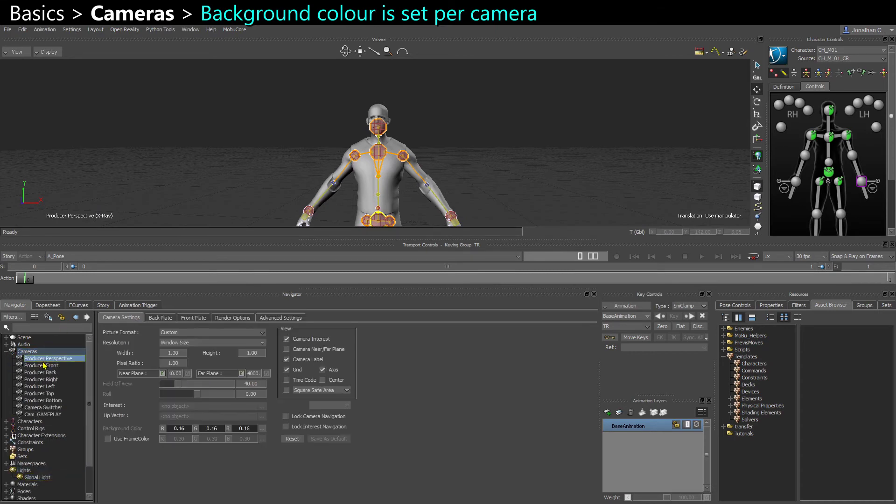
left_click_drag(200, 207, 242, 145, "alt")
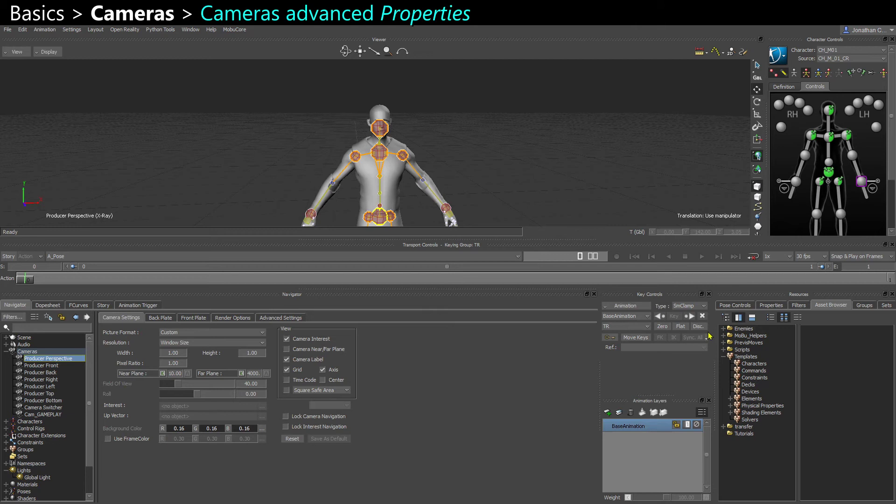
Show the Producer Perspective camera's properties with the Default type filter, and return to All to examine the full set
left_click(772, 309)
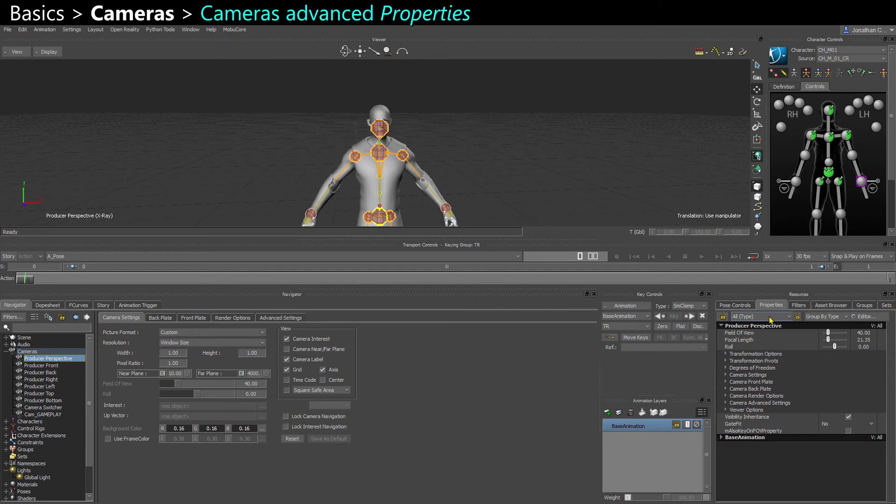
left_click(769, 319)
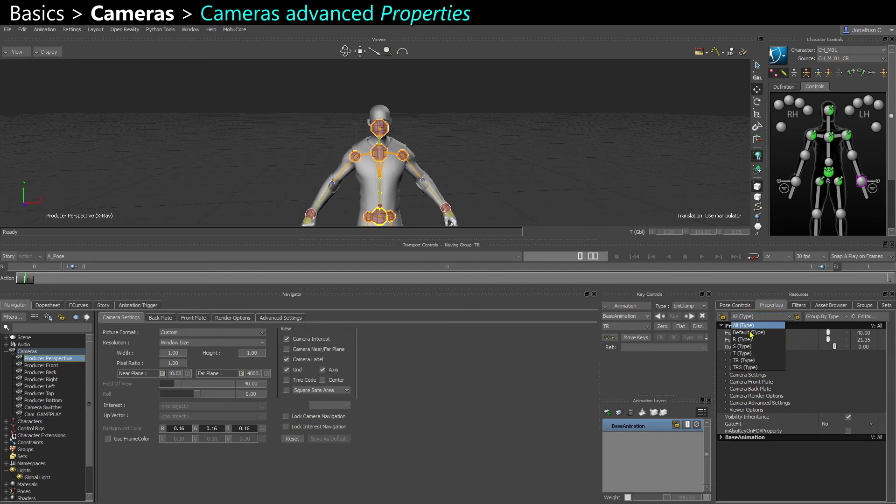
left_click(751, 333)
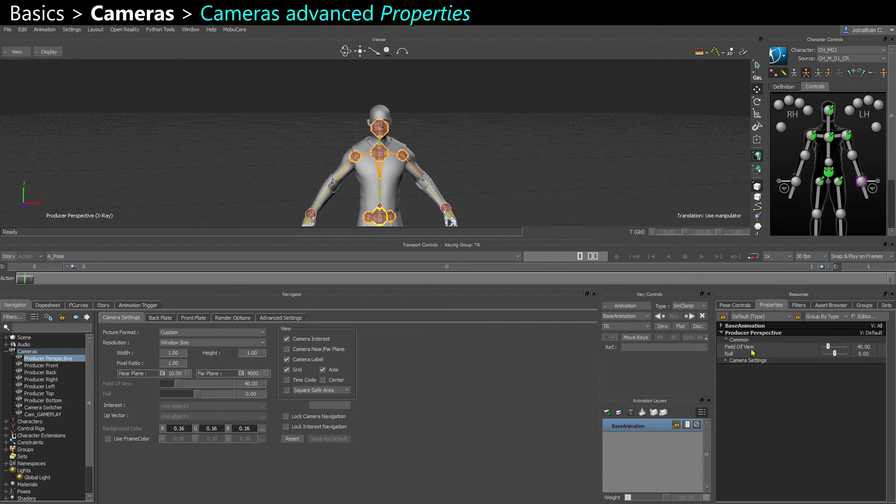
left_click(748, 317)
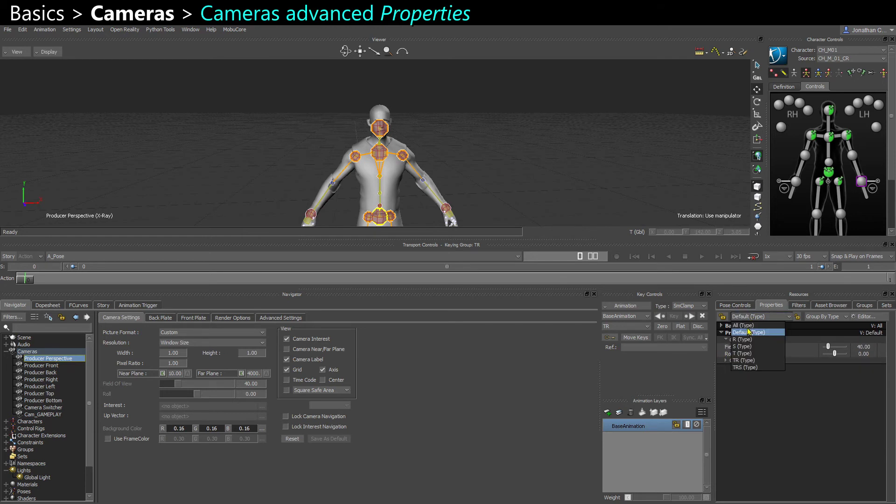
left_click(743, 326)
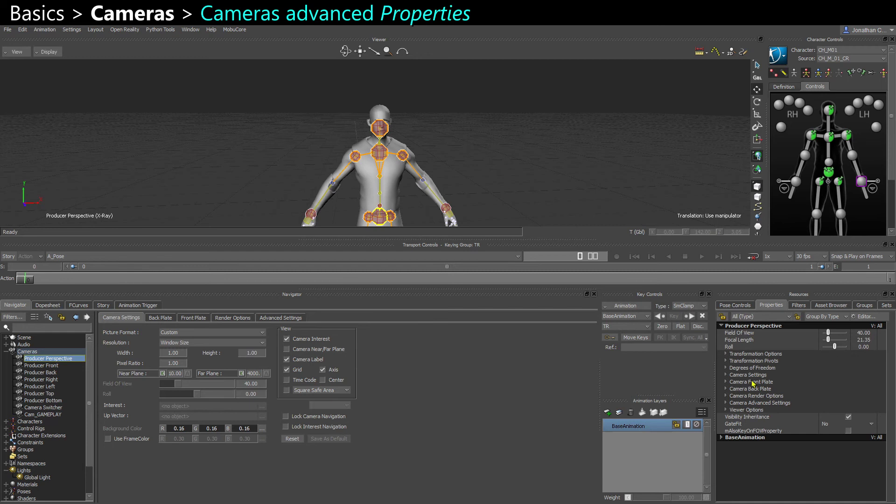
Expand the Camera Settings and Background Color properties of Producer Perspective and try adjusting the background's red component
left_click(725, 375)
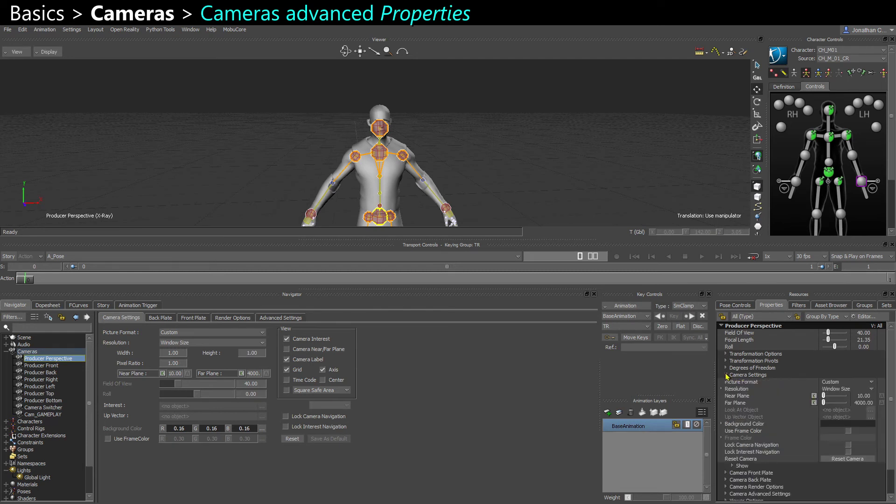
scroll(746, 437, "down", 2)
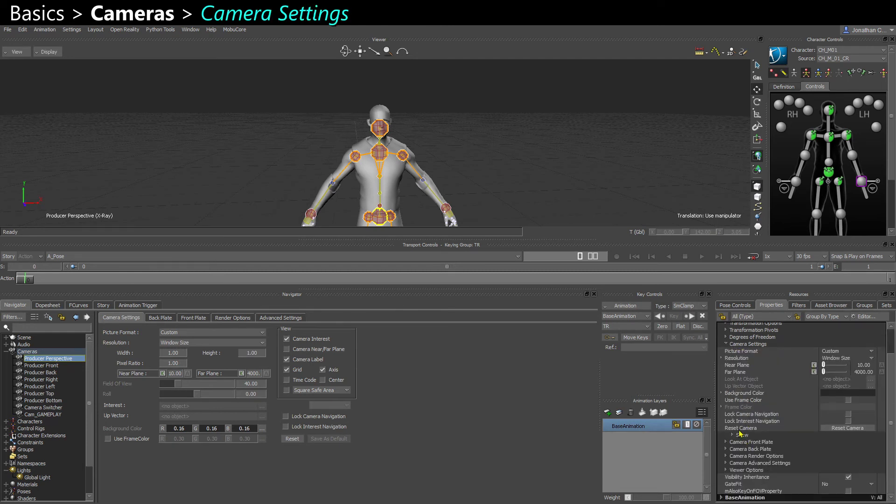
left_click(728, 393)
left_click(724, 394)
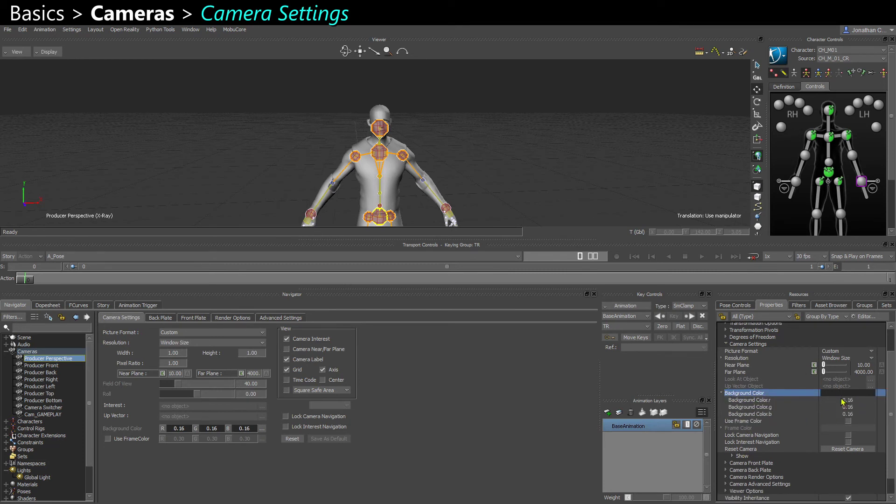
left_click_drag(843, 402, 860, 400)
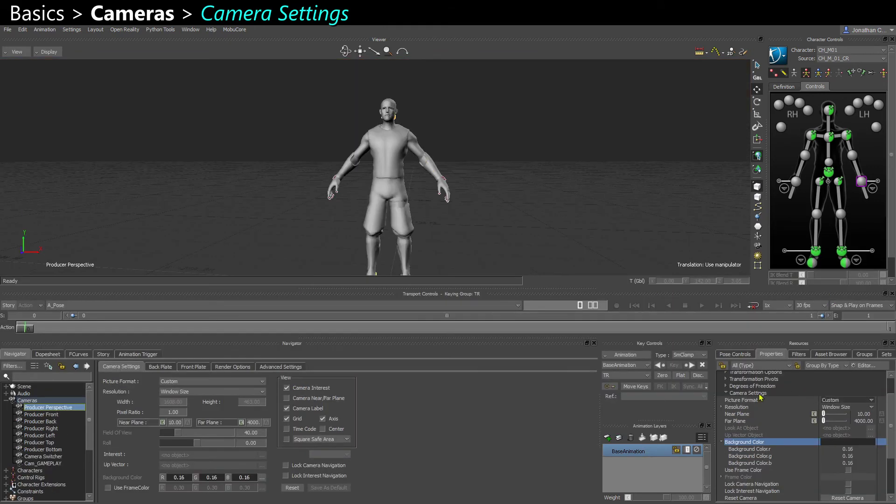
Try the NTSC picture format on the Producer Perspective camera, and switch it to D1 NTSC
left_click(743, 401)
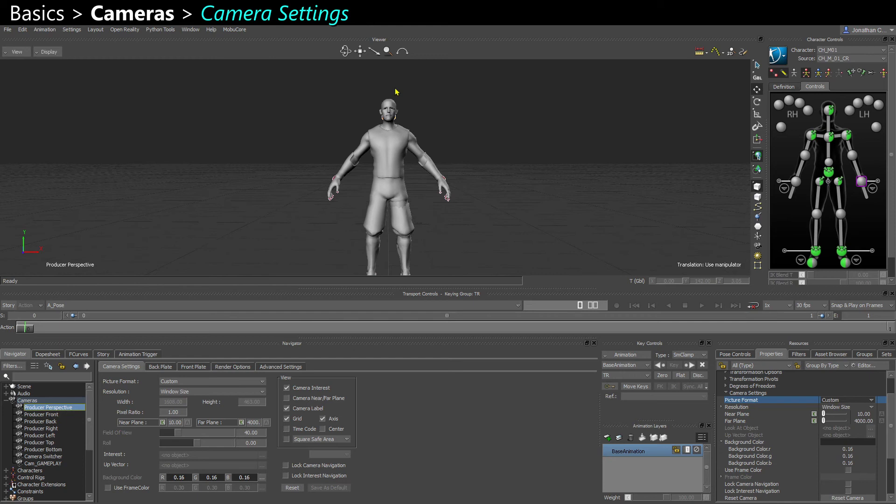
left_click(841, 401)
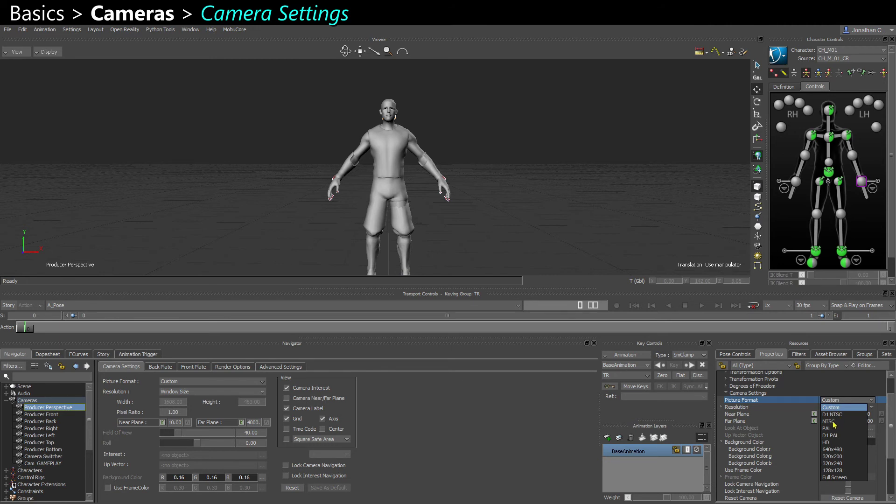
left_click(833, 422)
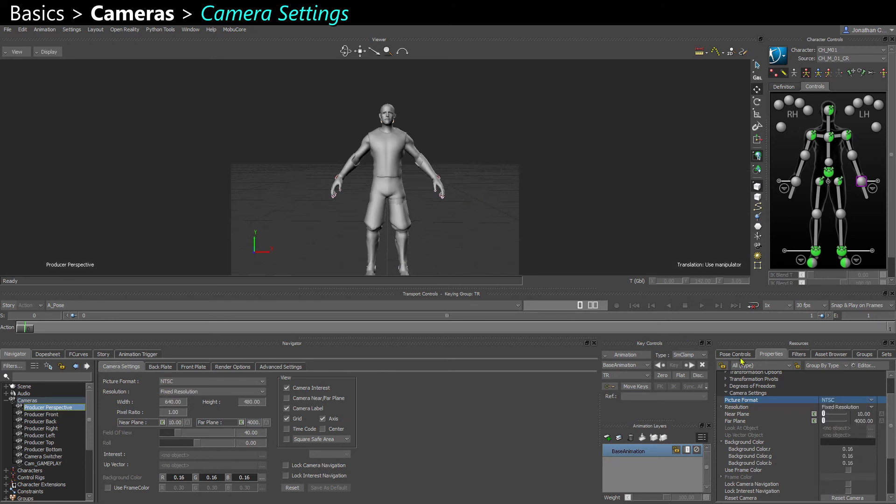
left_click(836, 400)
left_click(835, 415)
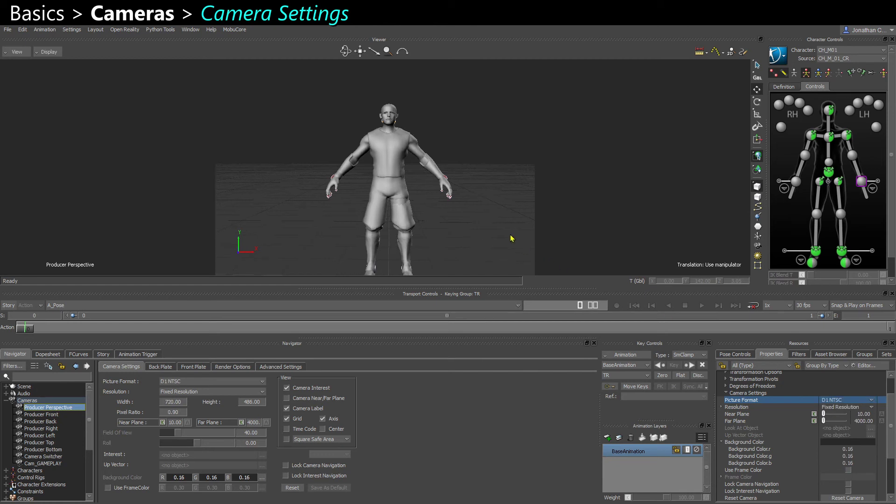
Set the Producer Perspective camera's picture format to HD and enable its frame color, set to black with zero brightness
left_click(843, 401)
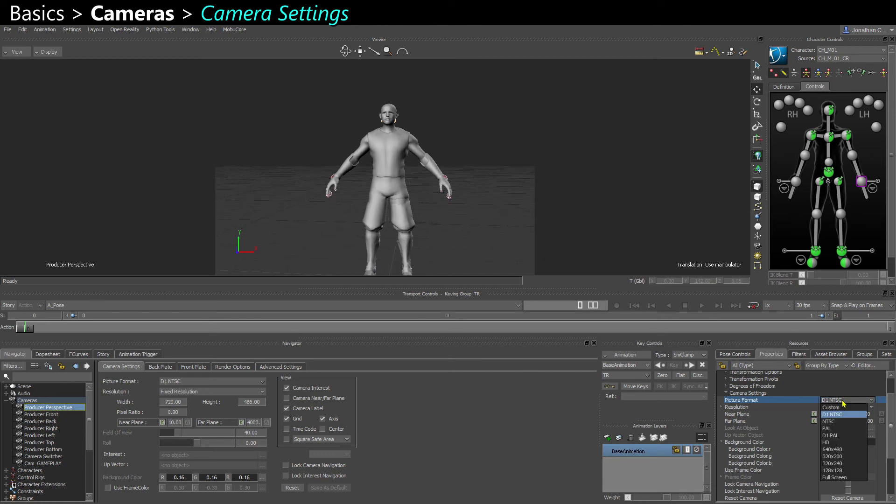
left_click(833, 442)
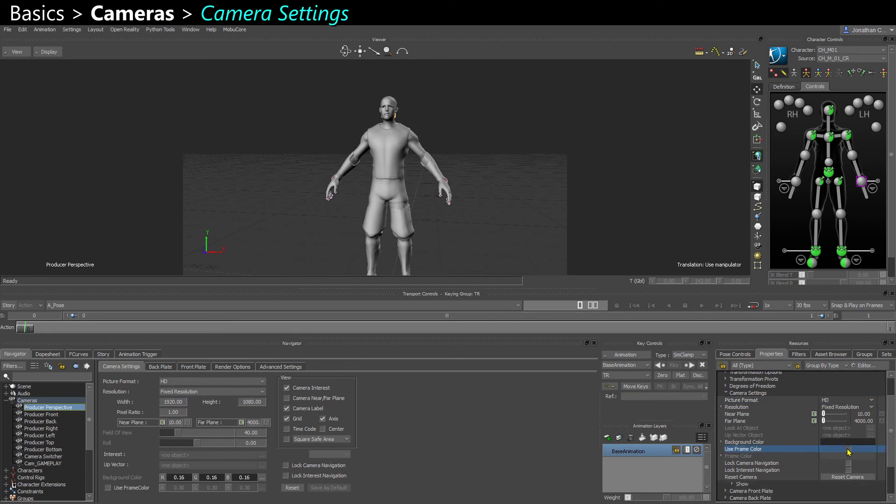
left_click(848, 449)
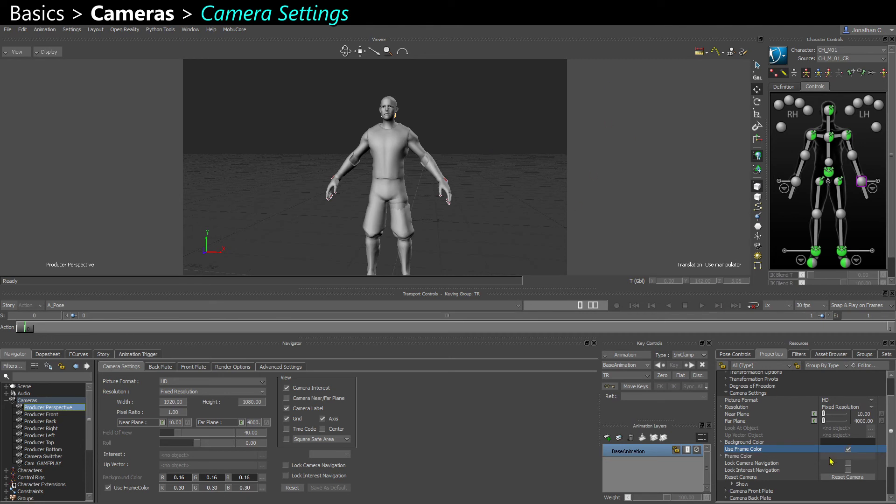
double_click(725, 460)
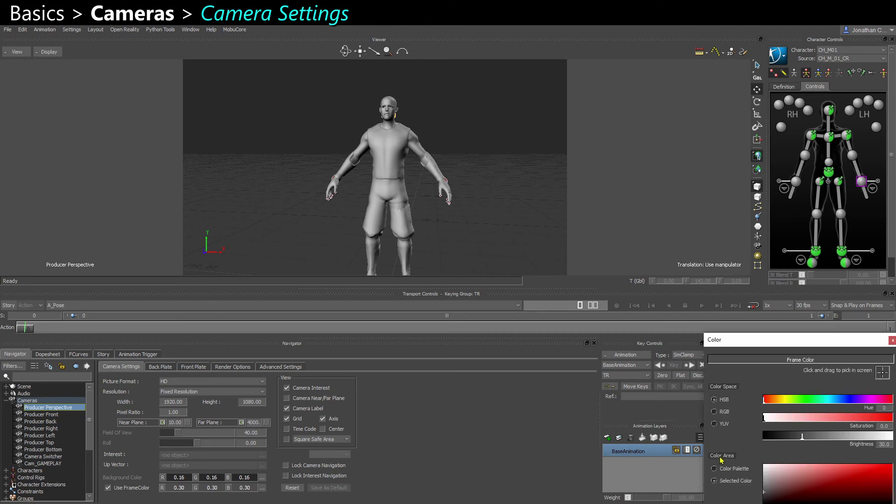
left_click_drag(789, 437, 764, 438)
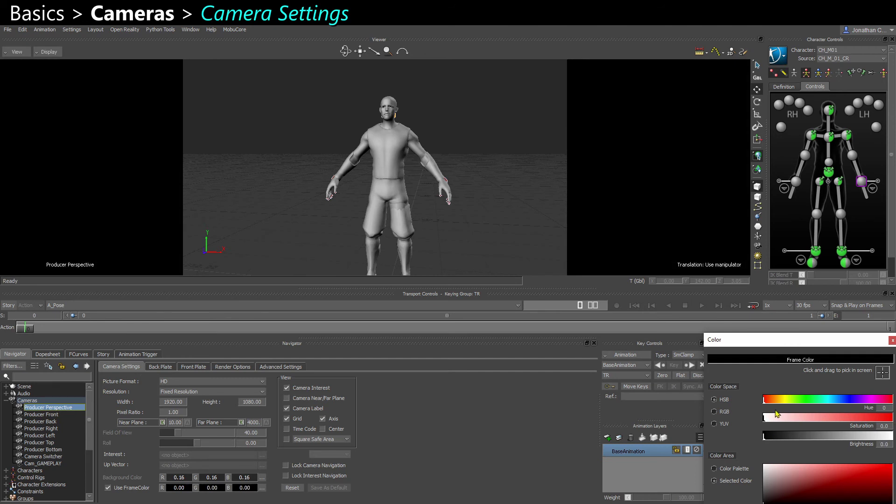
left_click(892, 340)
Expand the Show options of Producer Perspective and try the Time Code, Center and Safe Area overlays
scroll(749, 468, "down", 3)
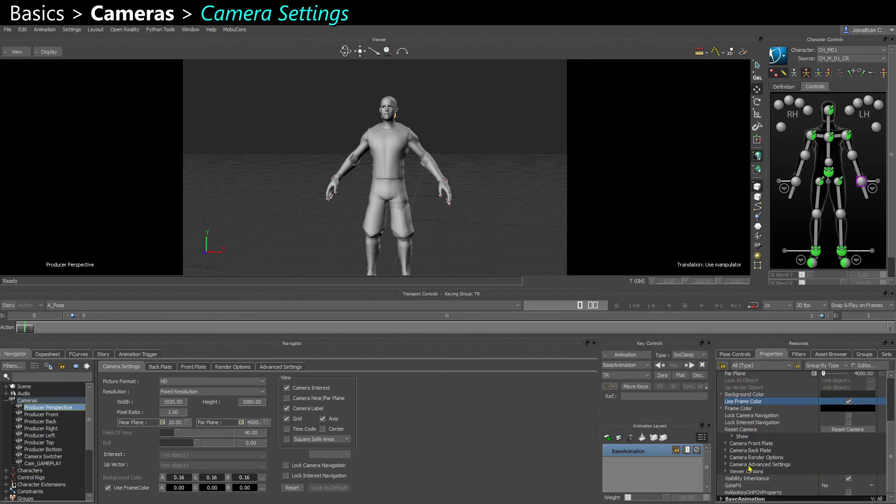
left_click(735, 437)
scroll(735, 438, "down", 2)
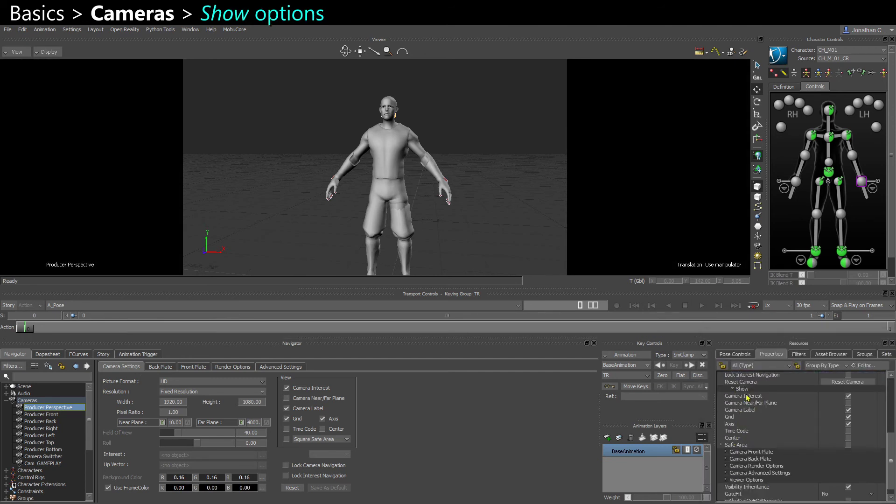
left_click(742, 430)
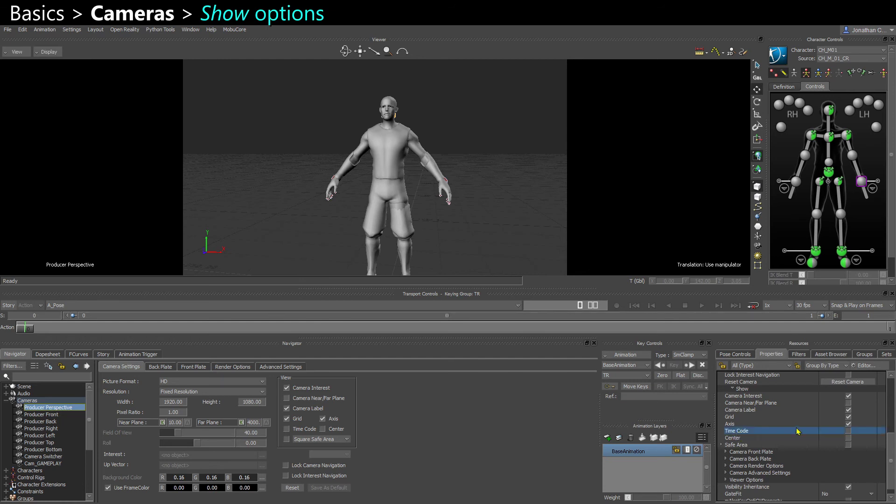
left_click(848, 430)
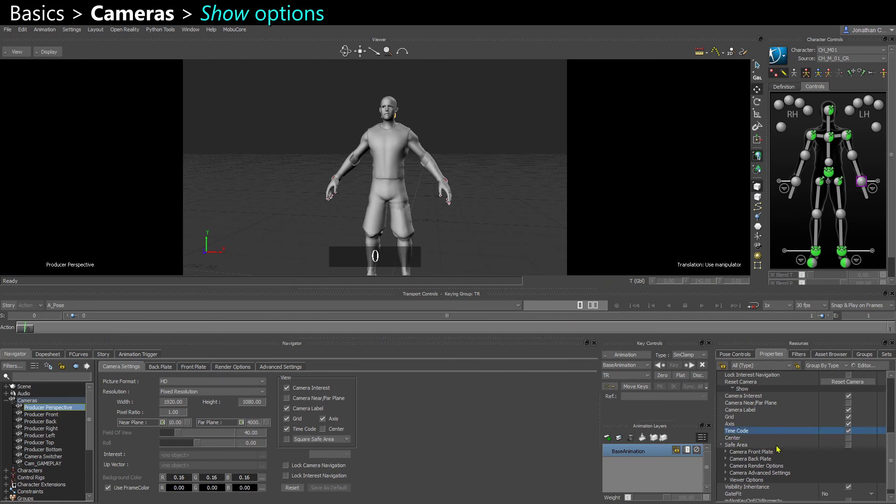
left_click(848, 438)
left_click(848, 445)
left_click(847, 445)
left_click(848, 431)
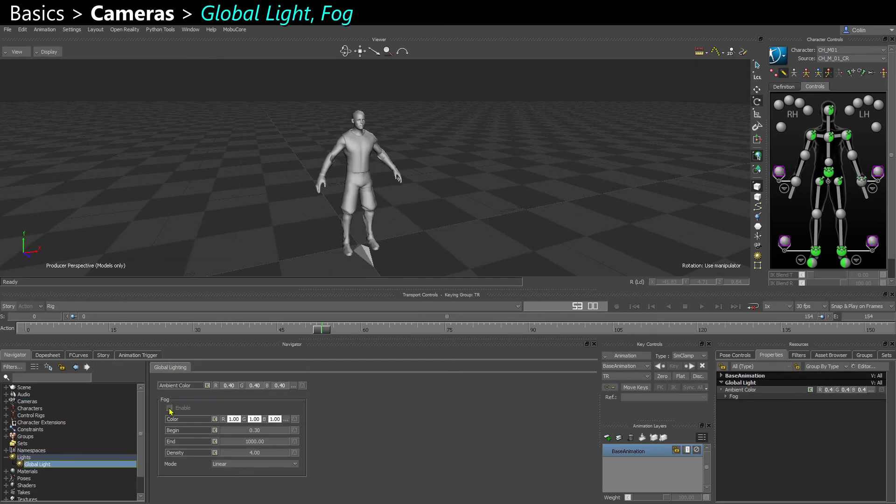
Enable fog on the Global Light and set the fog color to 0.16 for red, green and blue
left_click(169, 407)
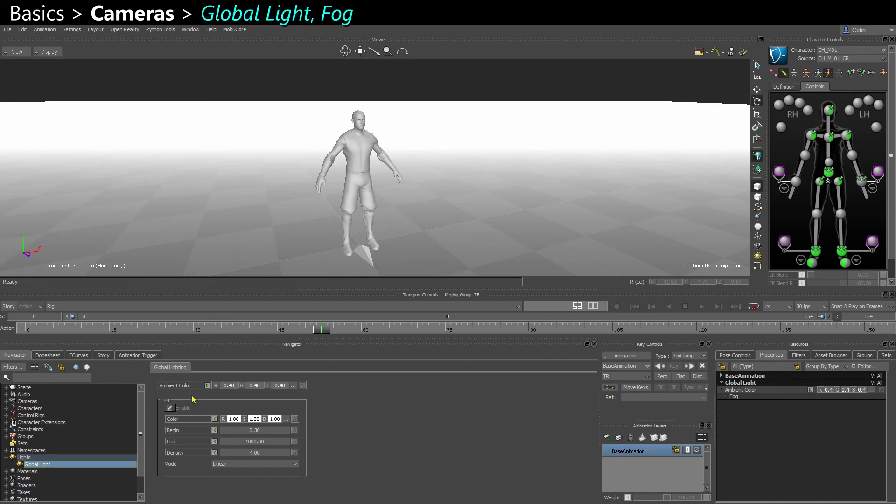
mouse_move(282, 222)
left_mouse_down()
mouse_move(312, 216)
mouse_move(294, 217)
left_mouse_up()
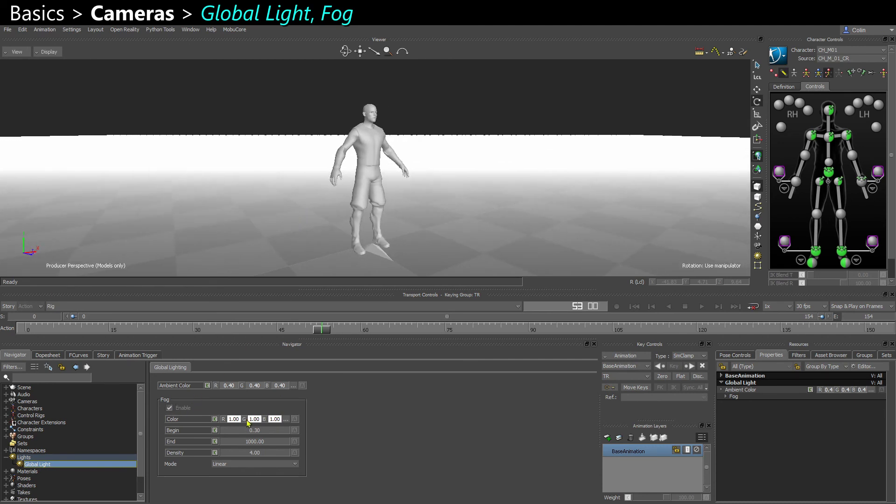
type(".16")
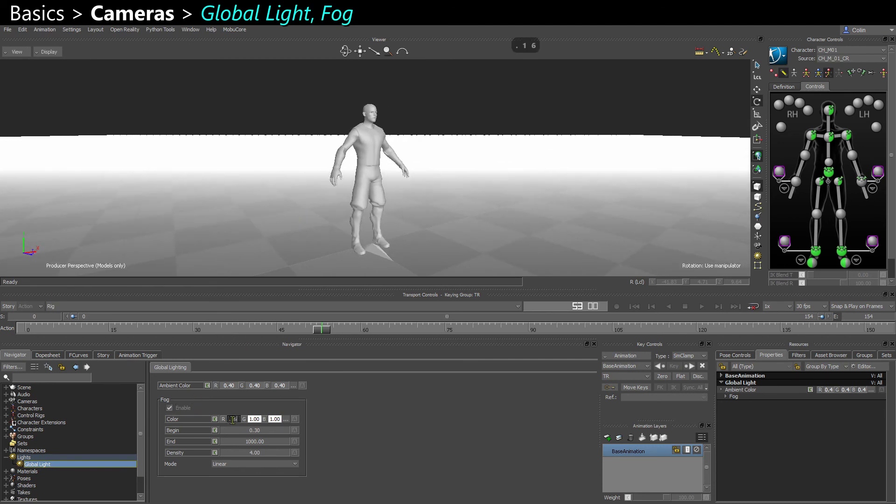
key("Tab")
type(".")
key("Tab")
type("16")
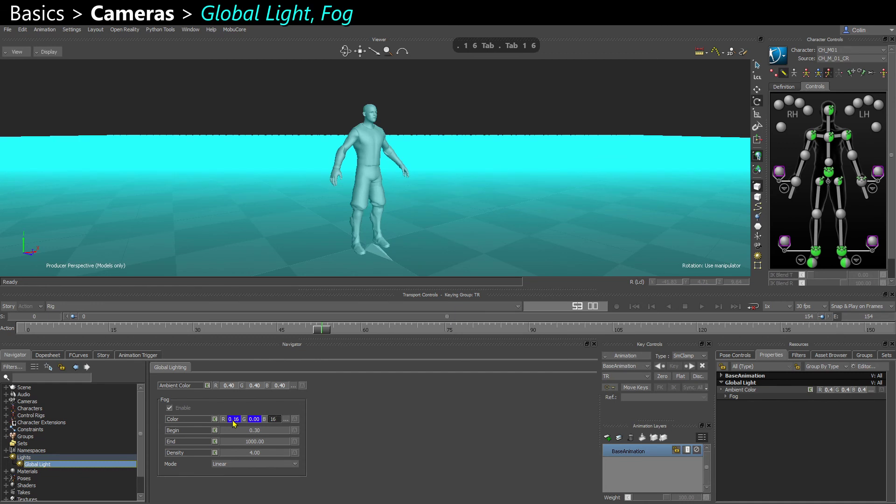
key("Left")
key("Left")
key("Left")
type(".")
key("Return")
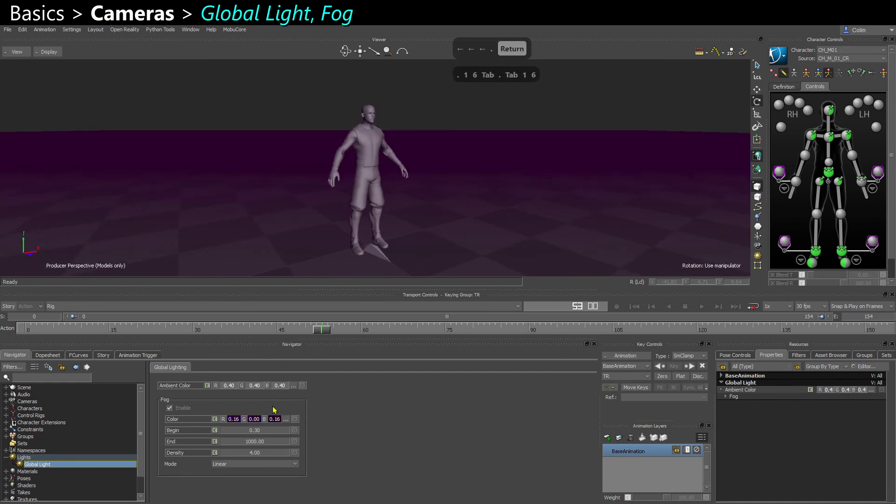
type(".16")
key("Return")
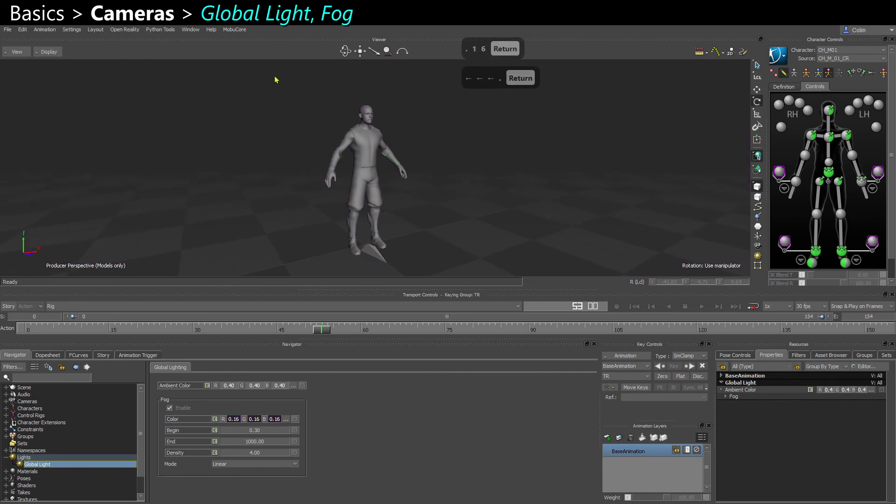
Set the fog's Begin value to 10 and its End value to 5000
left_click_drag(283, 119, 306, 132, "alt")
middle_click_drag(292, 173, 284, 187, "alt")
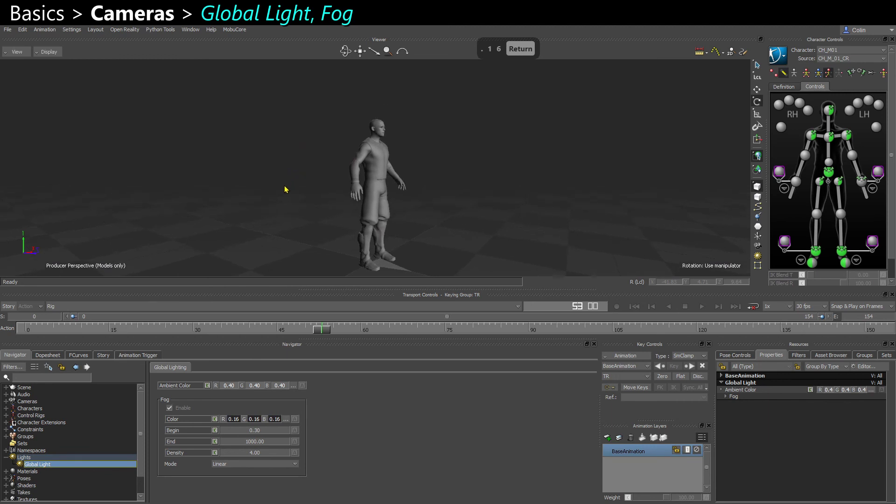
left_click_drag(300, 184, 250, 173, "alt")
left_click_drag(230, 217, 241, 242)
left_click(260, 433)
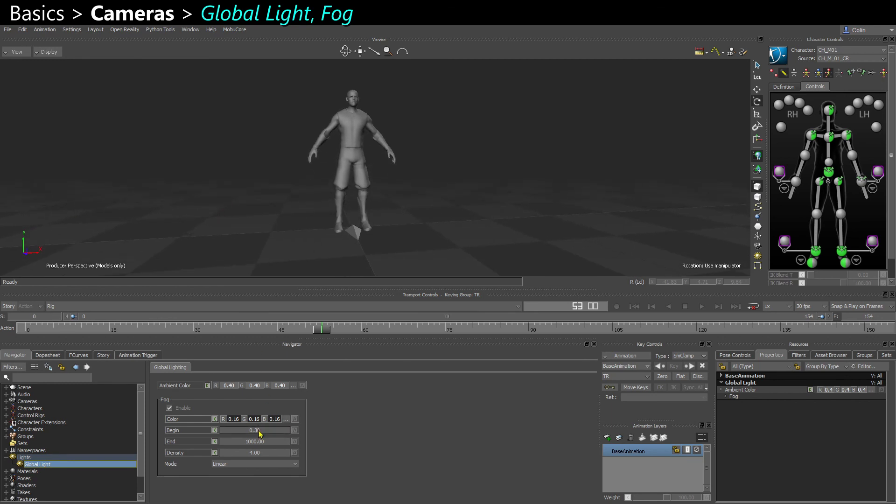
type("10")
key("Return")
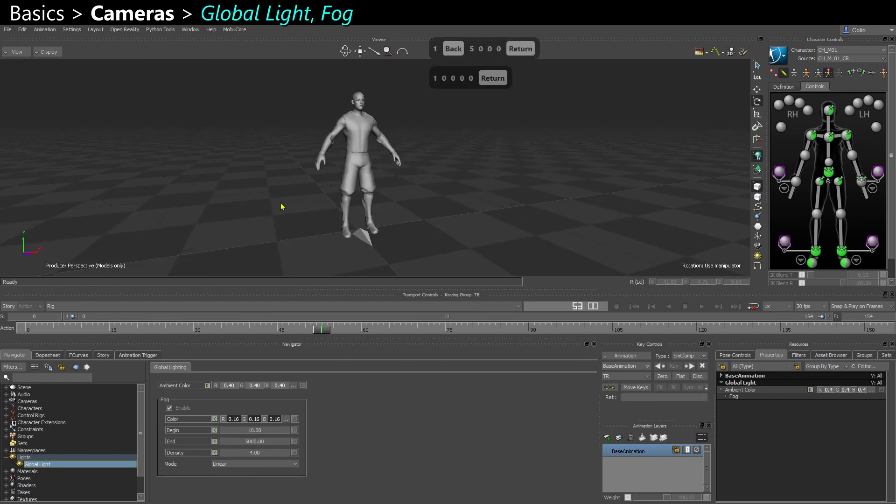
Set the fog's End value to 3000
left_click_drag(280, 204, 288, 179)
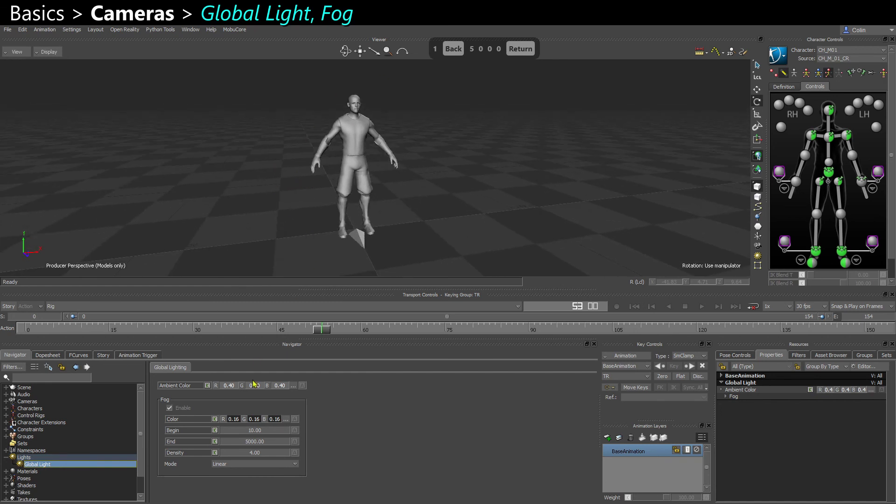
left_click(267, 441)
type("3000")
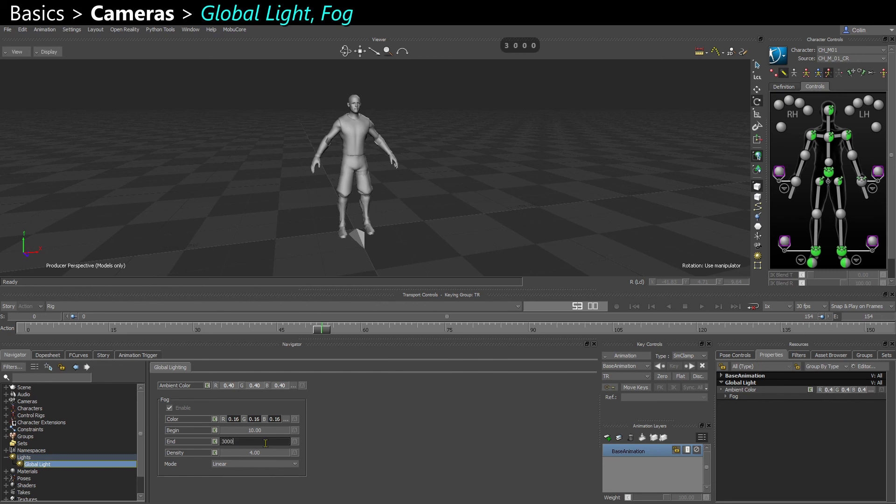
key("Return")
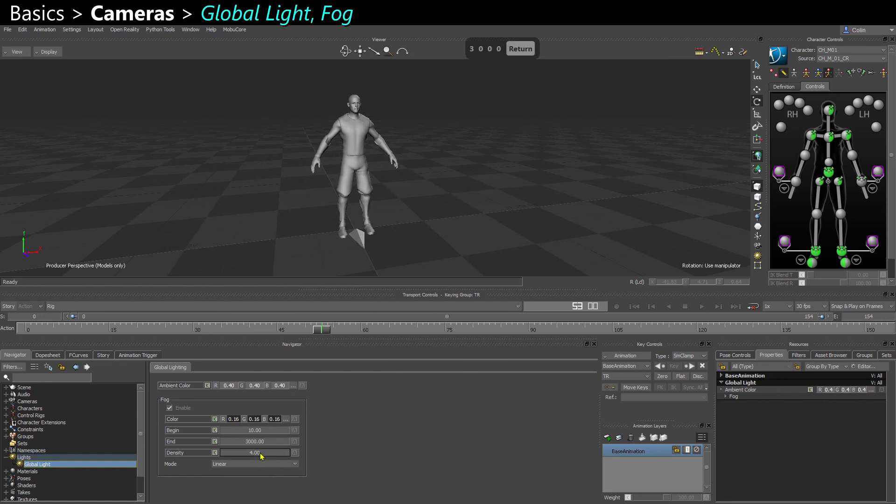
Set the fog density to 0.1
left_click(260, 452)
type("0.")
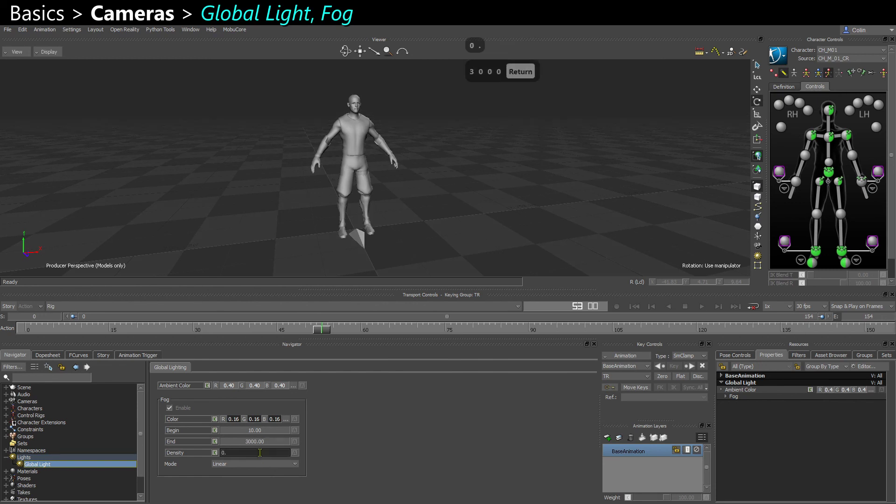
key("BackSpace")
key("BackSpace")
key("BackSpace")
key("BackSpace")
type("1")
key("Return")
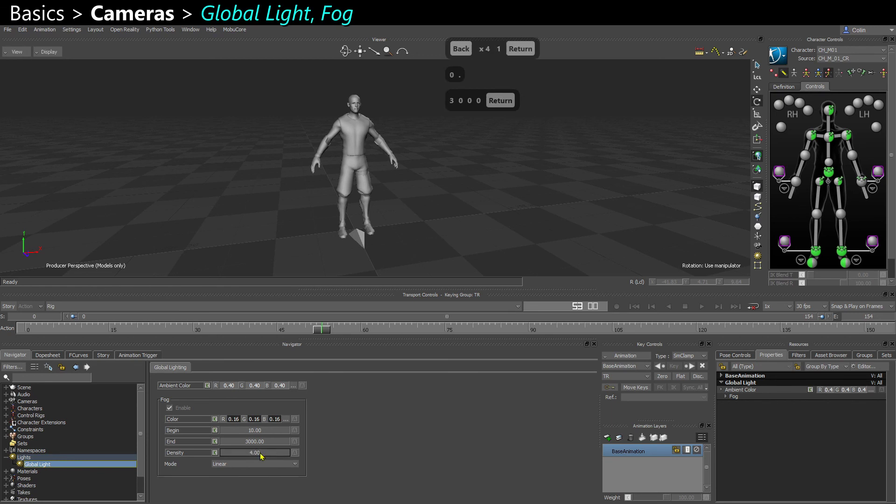
left_click(260, 453)
type("0.1")
key("Return")
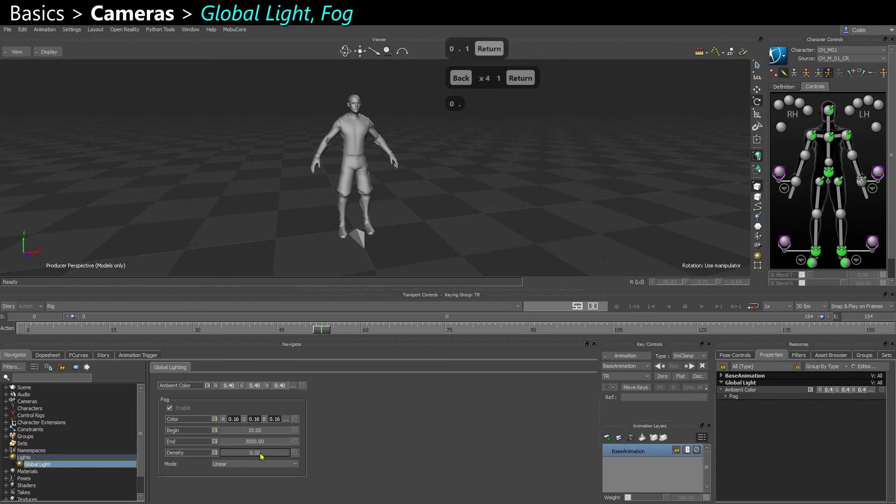
Change the fog mode to Sqr Exponential and set its density to 1
left_click(237, 467)
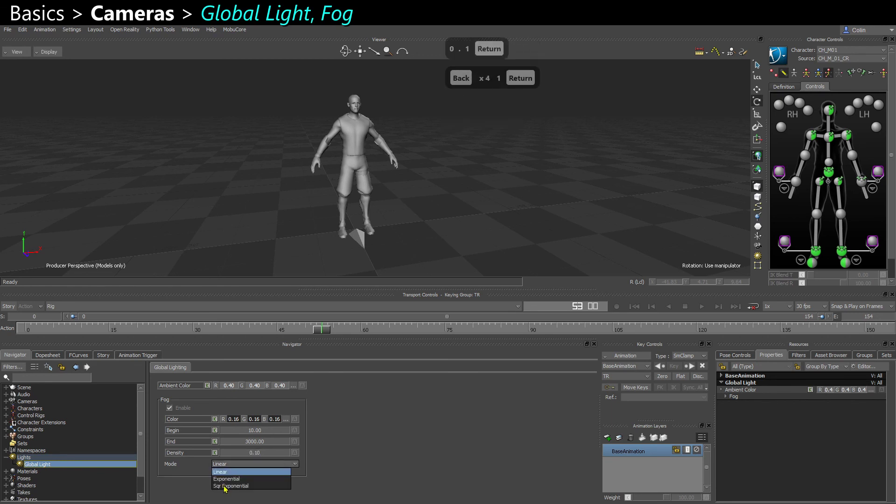
left_click(226, 487)
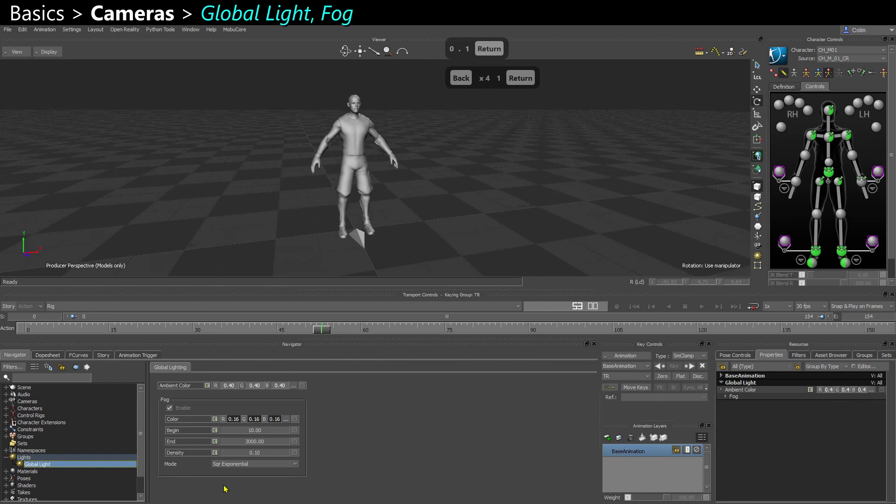
left_click(244, 453)
type("1")
key("Return")
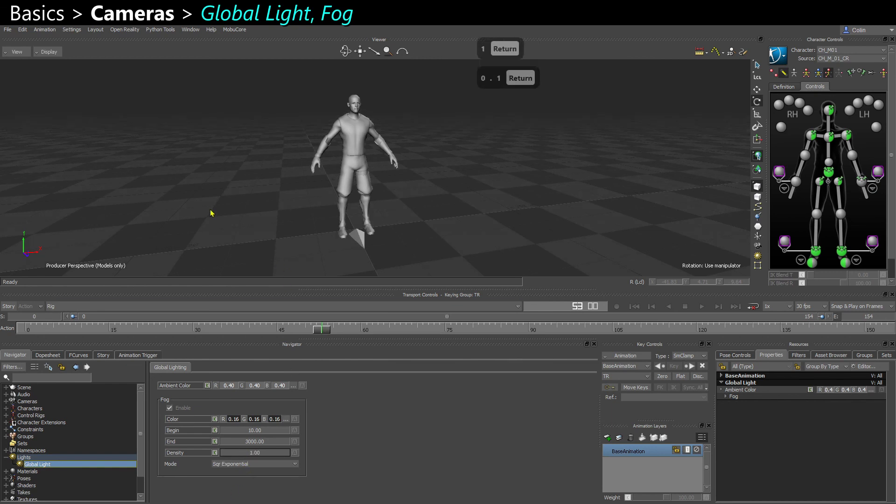
Make the viewer taller and orbit around the character to examine the fog's falloff across the floor
left_click(209, 210)
left_click_drag(209, 193, 204, 198, "ctrl+shift")
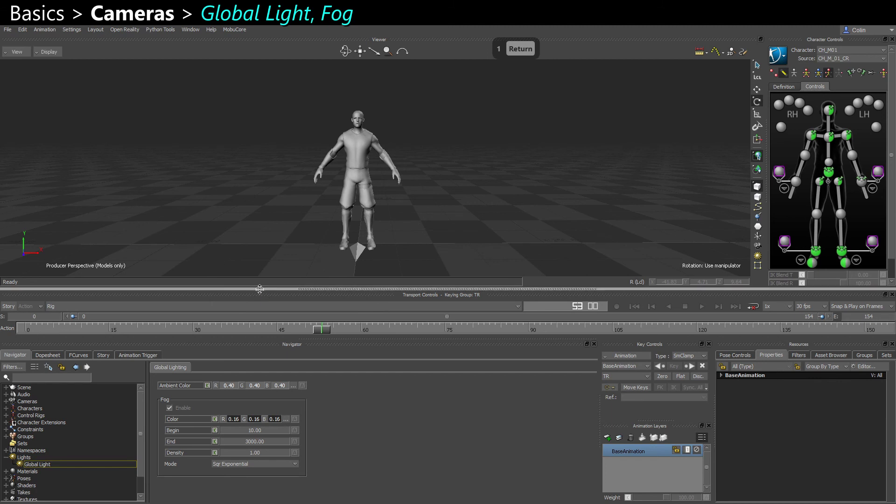
left_click_drag(259, 290, 263, 316)
left_click_drag(285, 251, 269, 196, "ctrl+shift")
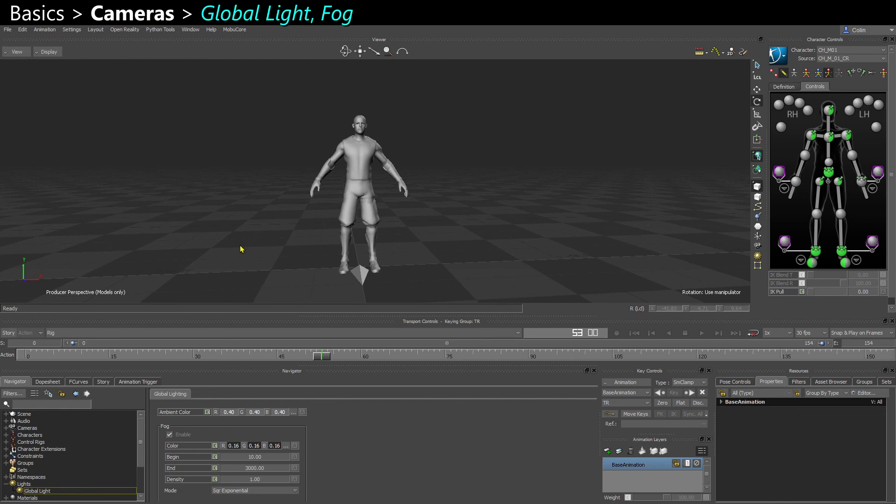
Compare the orthographic cameras with Producer Perspective, return to Producer Front and disable the Global Light's fog there
key("ctrl+f")
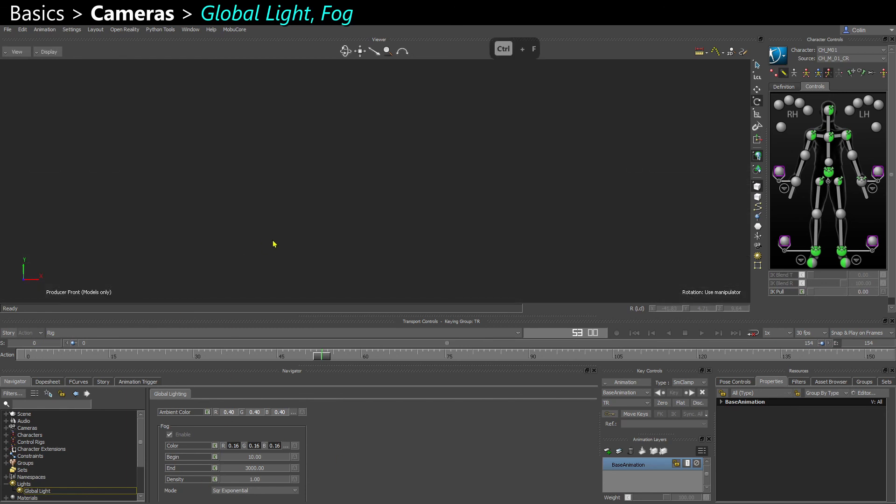
key("ctrl+r")
key("ctrl+e")
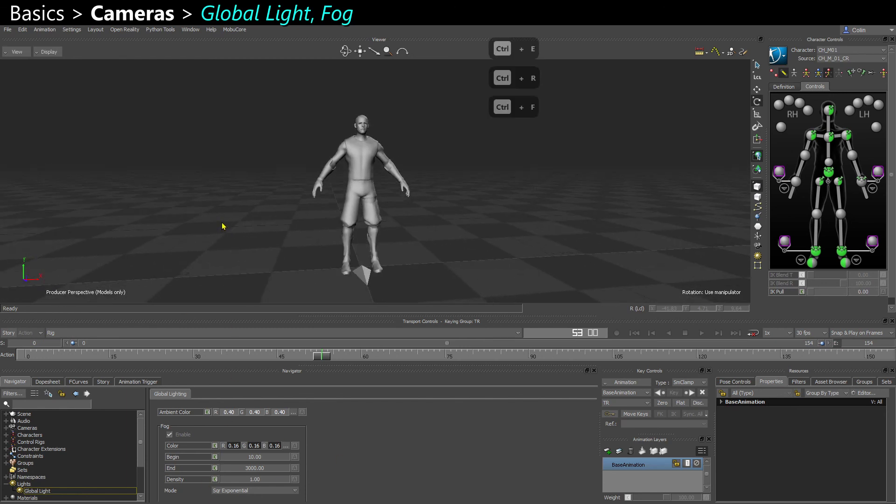
key("ctrl+f")
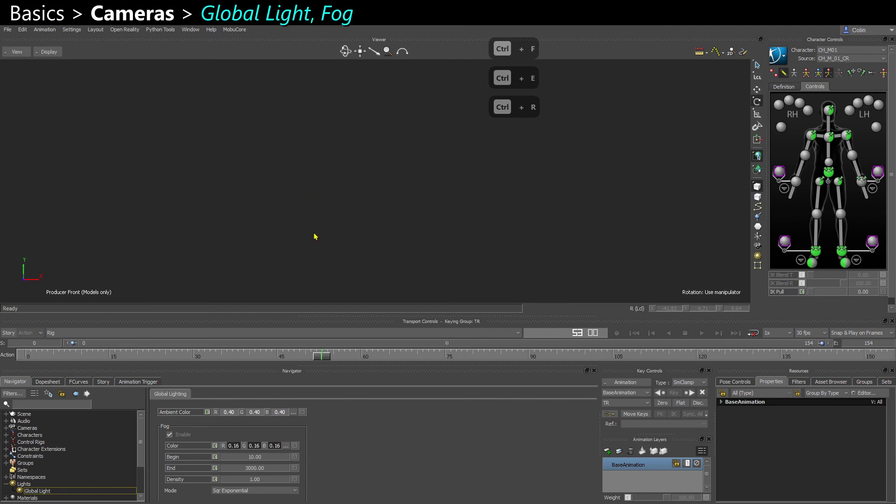
left_click(170, 434)
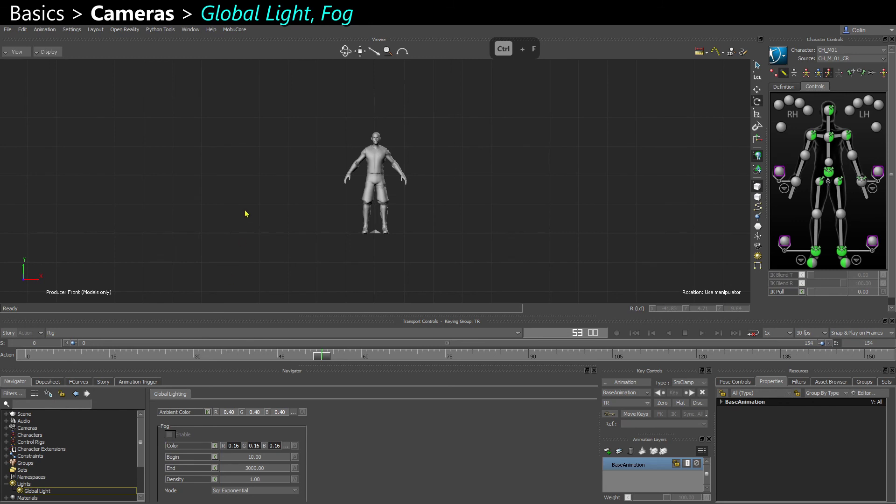